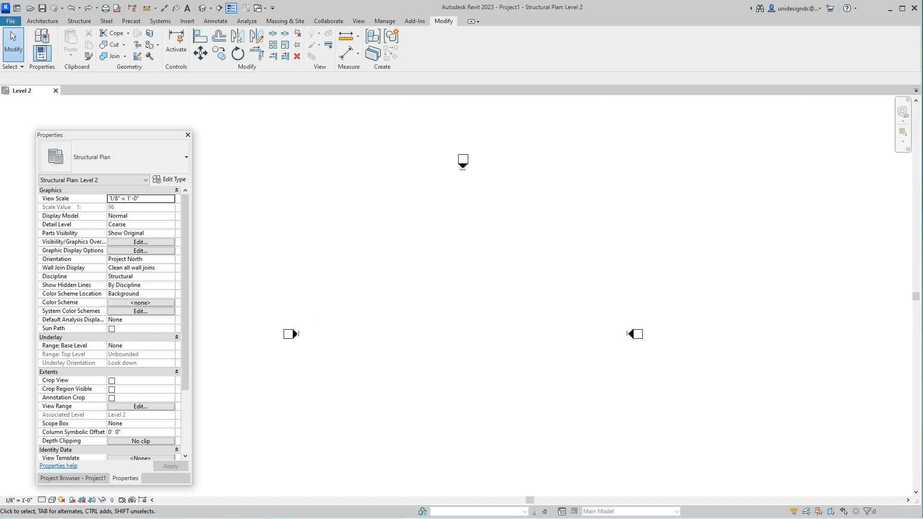
pyautogui.moveTo(426, 265); pyautogui.dragTo(433, 240, button='middle')
pyautogui.moveTo(112, 137); pyautogui.dragTo(86, 114)
pyautogui.scroll(1, 505, 194)
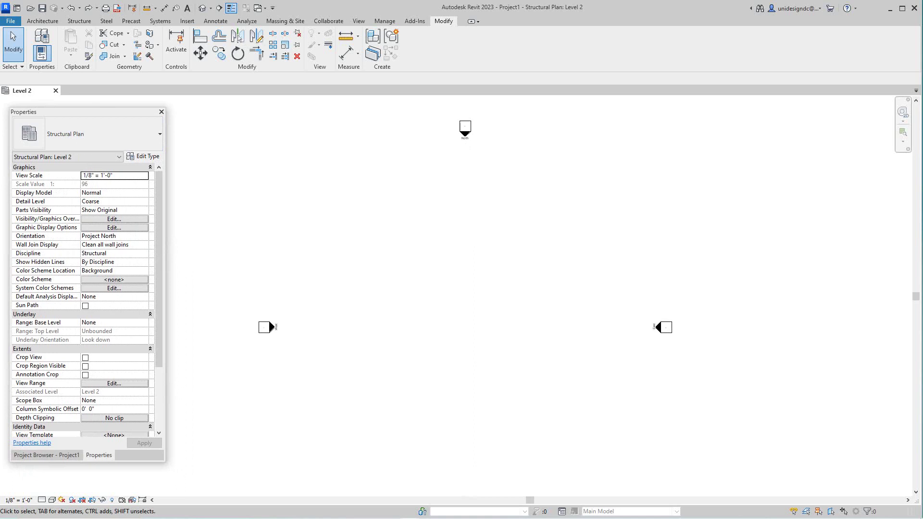
pyautogui.scroll(-2, 451, 174)
pyautogui.moveTo(451, 174); pyautogui.dragTo(447, 143, button='middle')
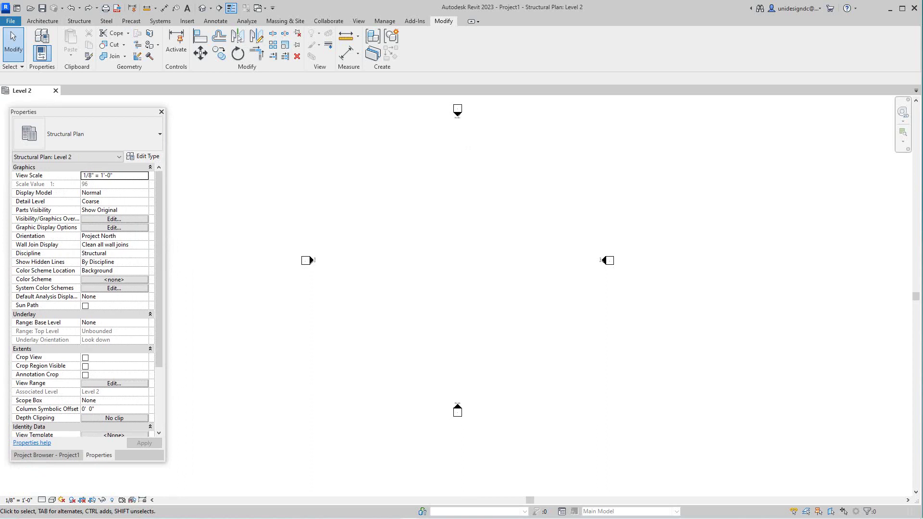
pyautogui.scroll(1, 403, 214)
pyautogui.scroll(-2, 403, 213)
pyautogui.moveTo(406, 215); pyautogui.dragTo(405, 246, button='middle')
pyautogui.scroll(1, 405, 246)
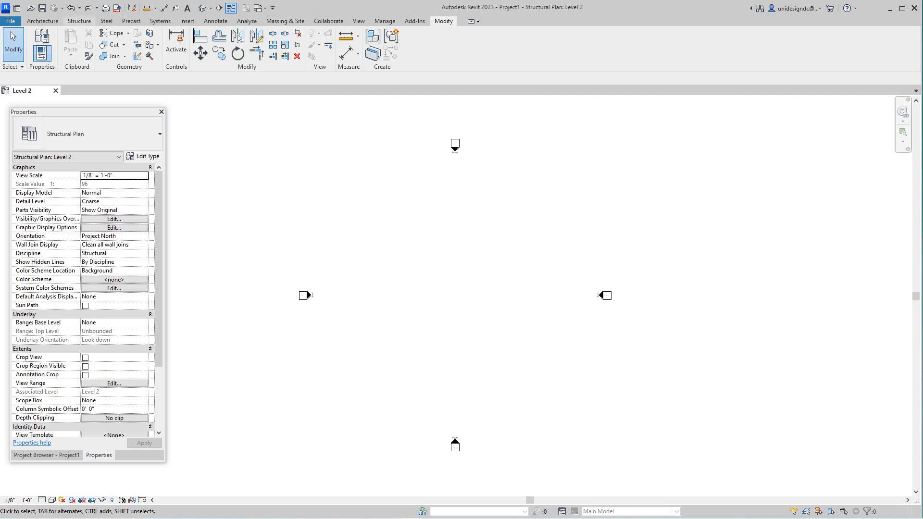
# Step: Start a structural wall and try to set its height up to Level 1, resetting the constraints
pyautogui.click(79, 21)
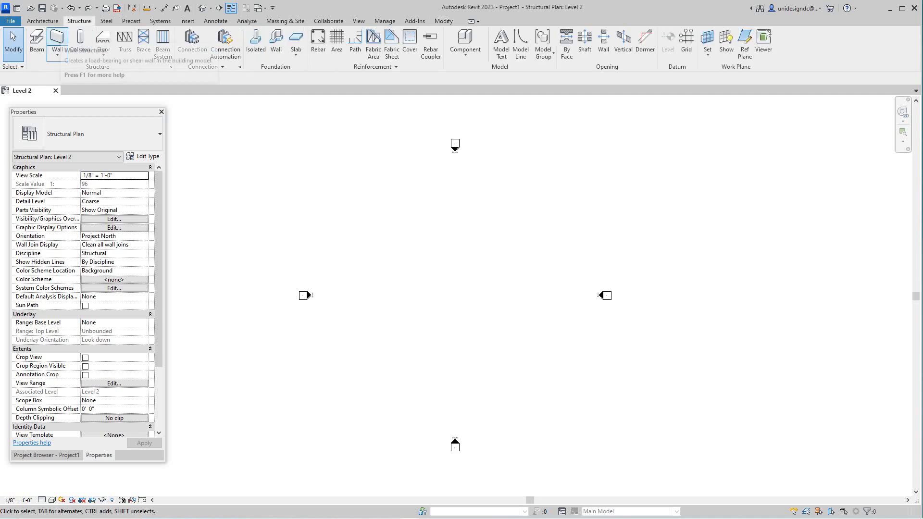
pyautogui.click(57, 40)
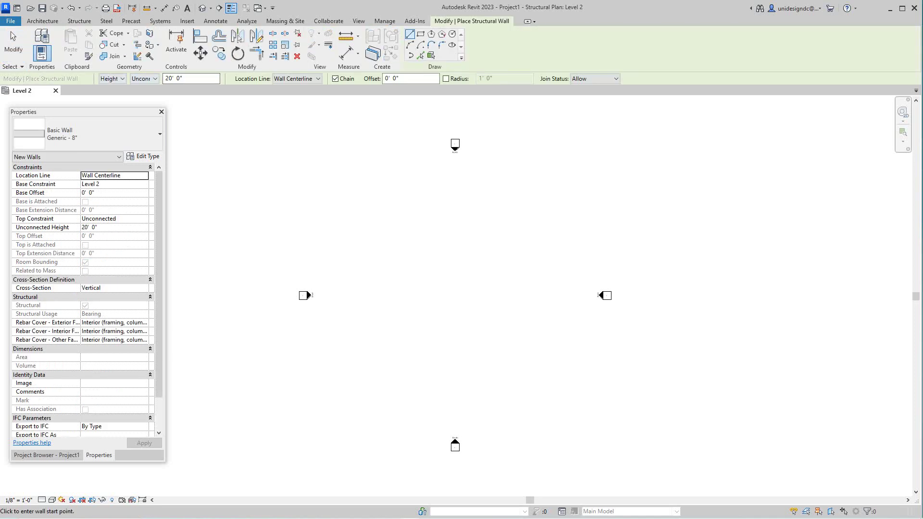
pyautogui.click(144, 78)
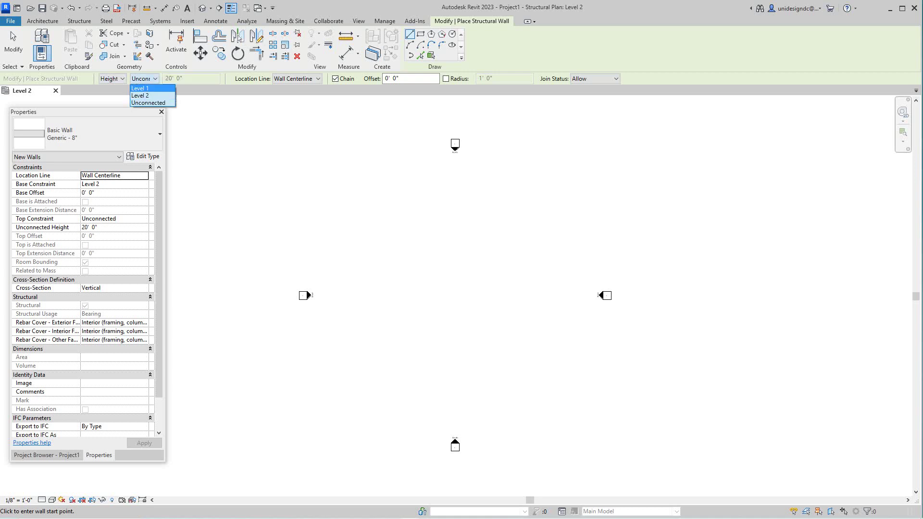
pyautogui.click(140, 88)
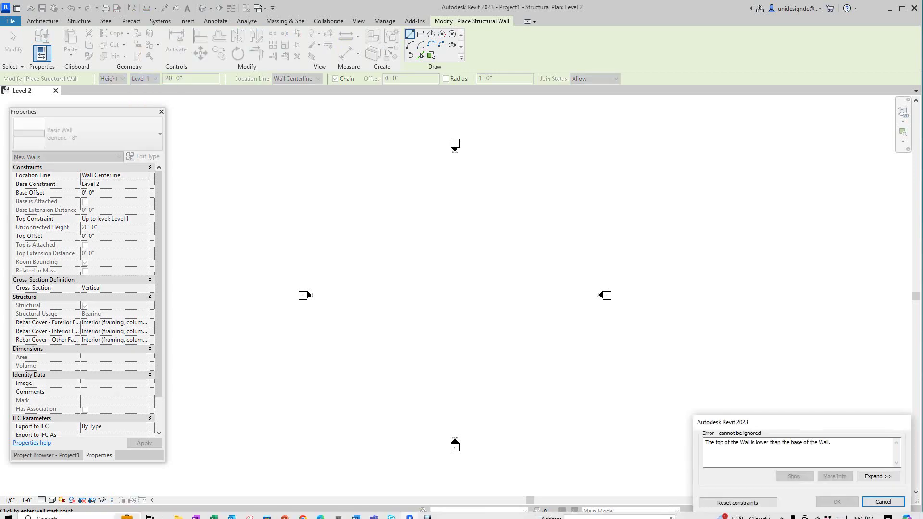
pyautogui.click(736, 502)
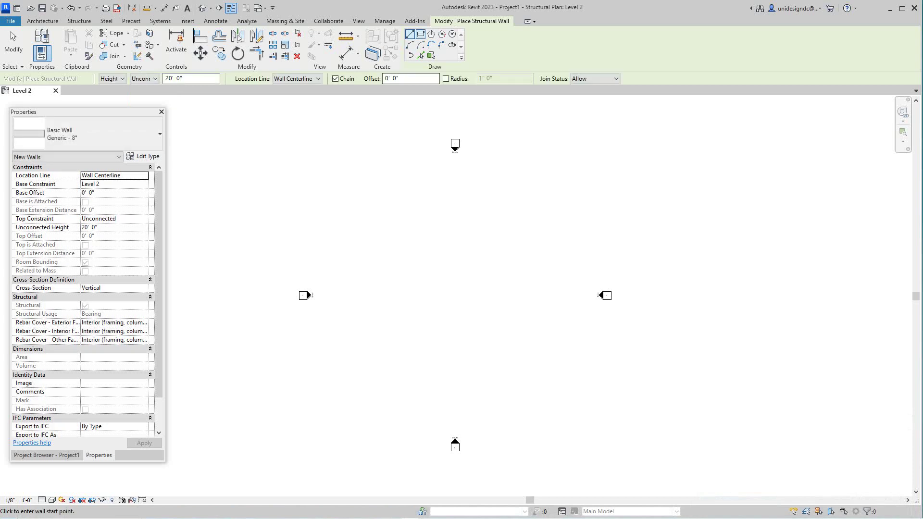
# Step: Draw a rectangle of Generic - 8" structural walls, about 26' by 13', between the elevation markers
pyautogui.click(420, 34)
pyautogui.click(401, 247)
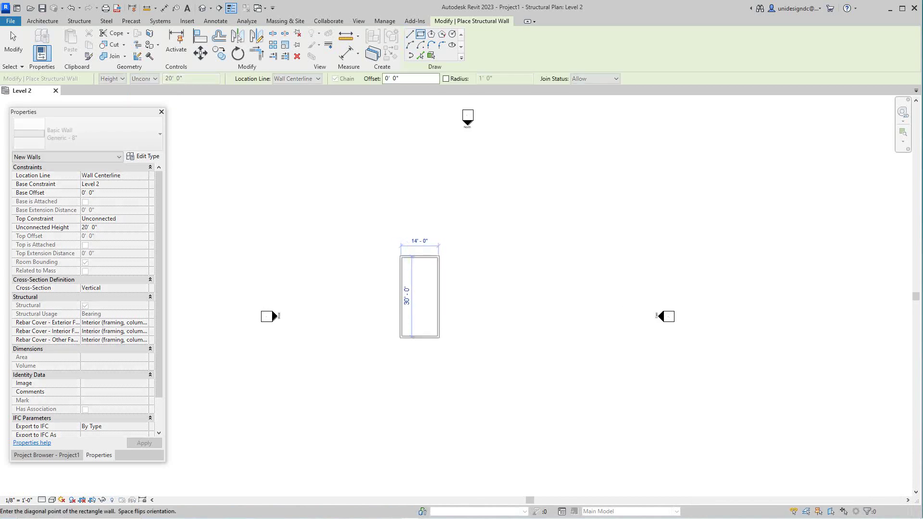
pyautogui.scroll(2, 519, 295)
pyautogui.scroll(2, 452, 307)
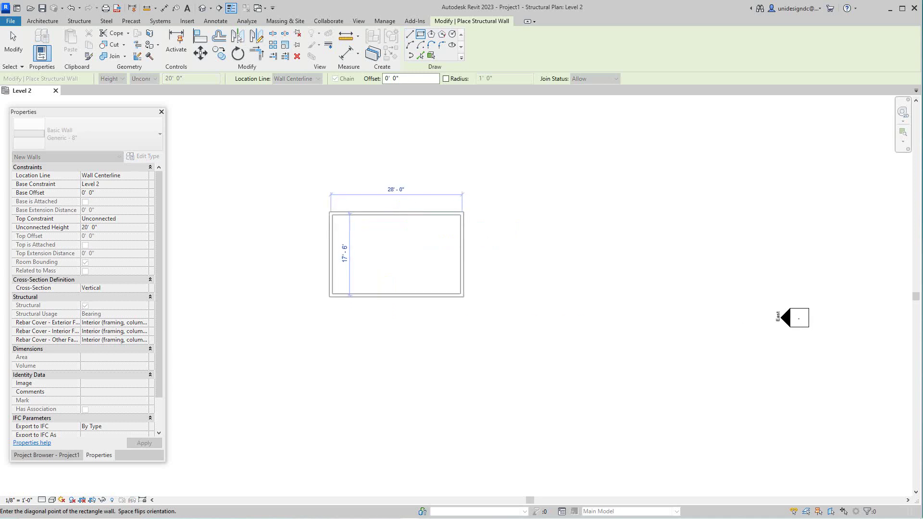
pyautogui.scroll(-2, 483, 290)
pyautogui.scroll(1, 462, 280)
pyautogui.click(460, 278)
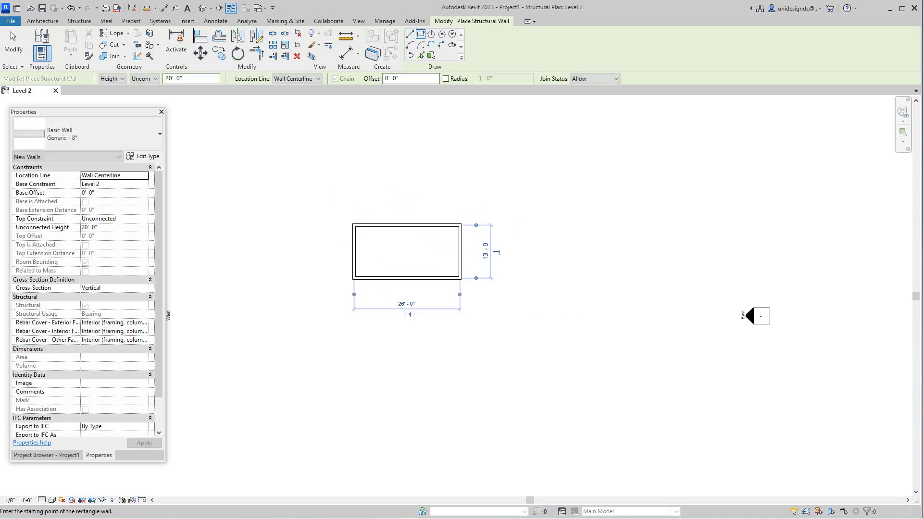
pyautogui.rightClick(491, 289)
pyautogui.click(513, 294)
pyautogui.scroll(-3, 521, 287)
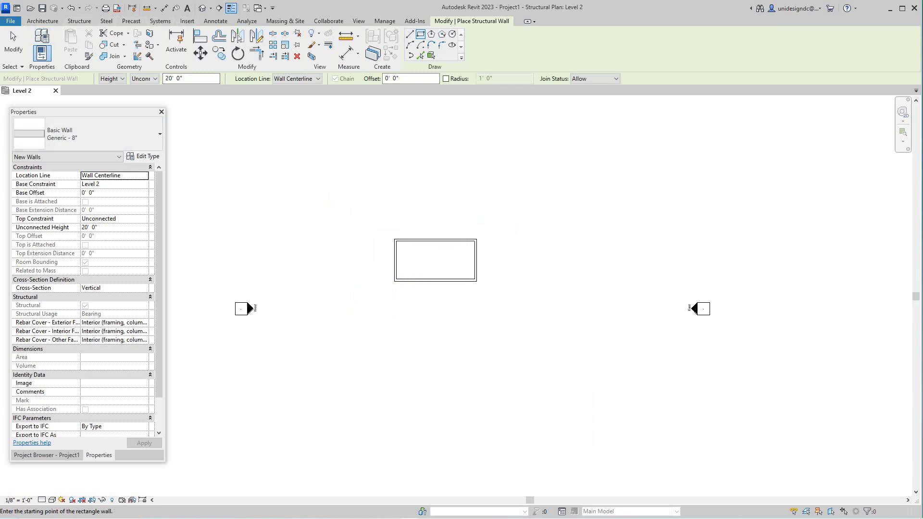
# Step: Open the default 3D view and examine the wall rectangle
pyautogui.click(79, 21)
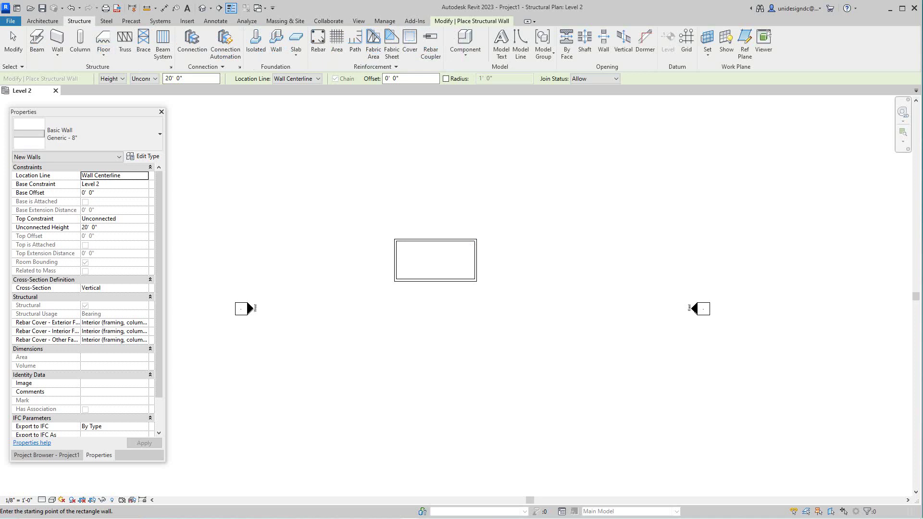
pyautogui.click(203, 8)
pyautogui.scroll(5, 468, 252)
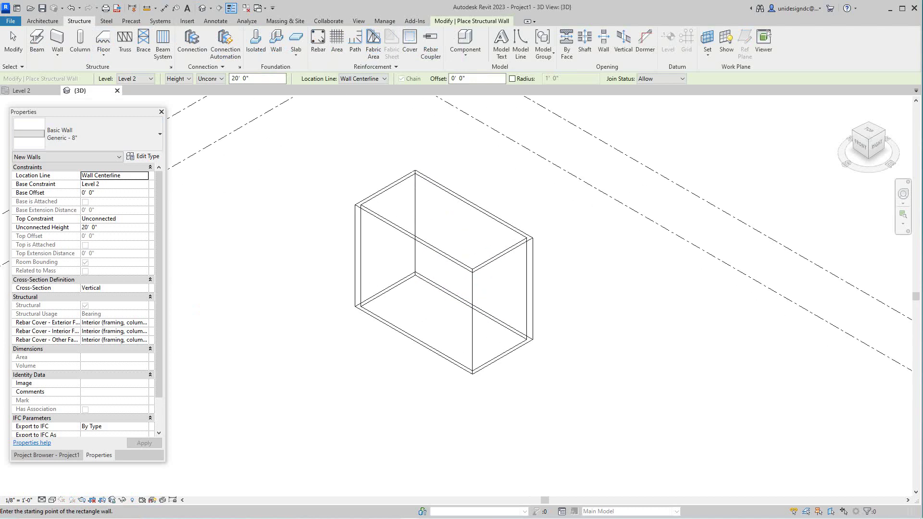
pyautogui.scroll(-1, 337, 182)
# Step: End the wall command and undo the drawn wall rectangle
pyautogui.rightClick(318, 182)
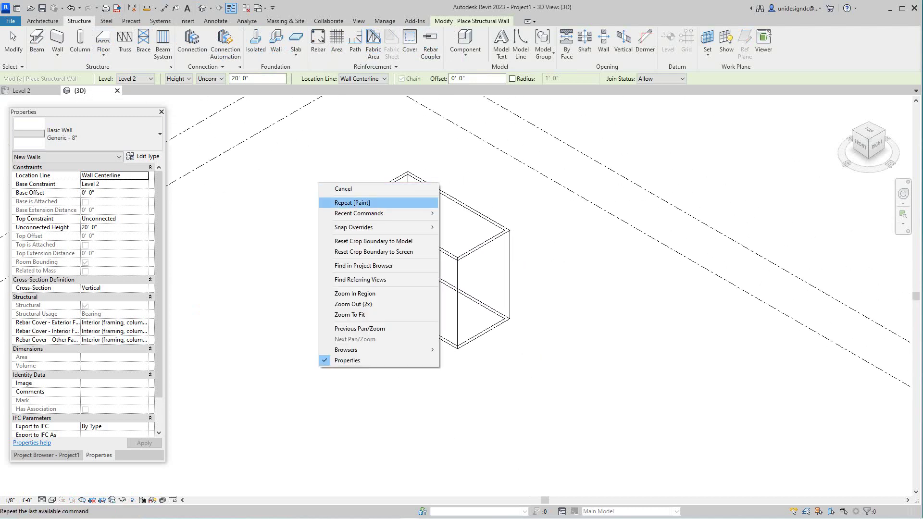
pyautogui.click(377, 189)
pyautogui.click(378, 189)
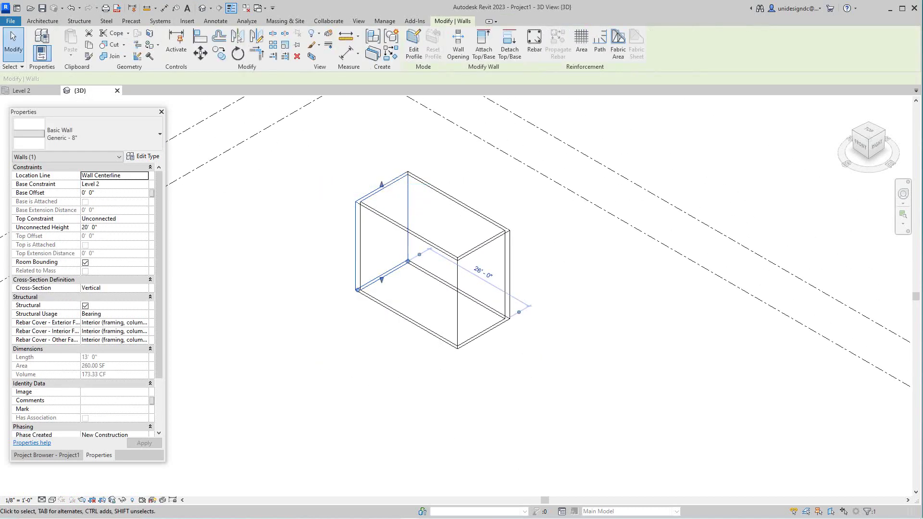
pyautogui.press('Escape')
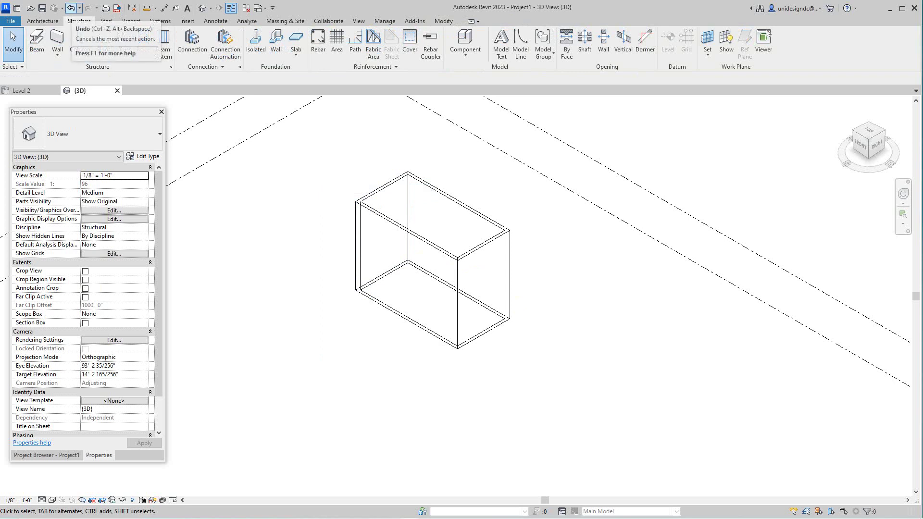
pyautogui.click(71, 9)
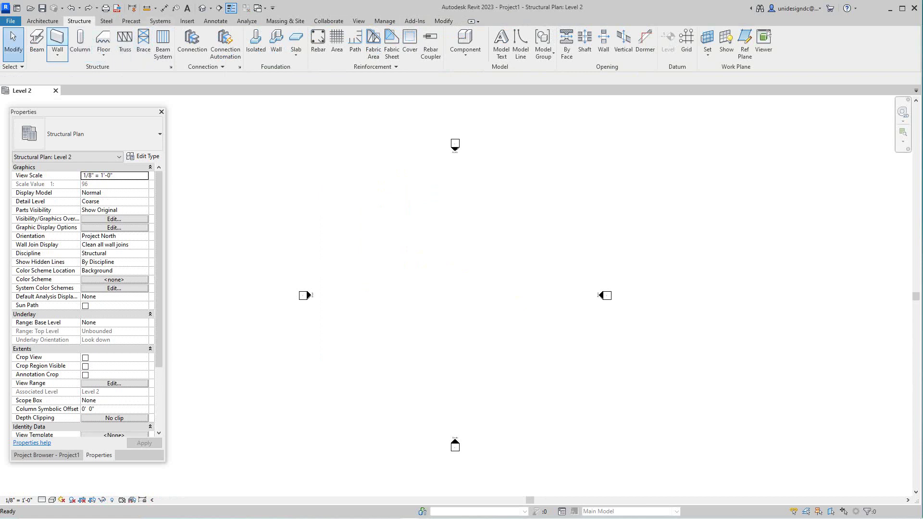
# Step: Draw a rectangle of Generic - 8" structural walls on Level 2, about 36' by 16'-6"
pyautogui.click(57, 38)
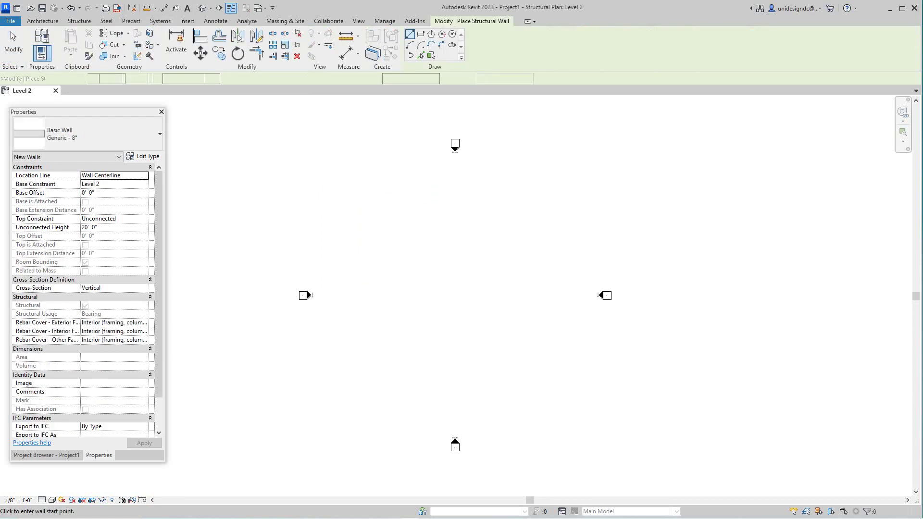
pyautogui.click(381, 254)
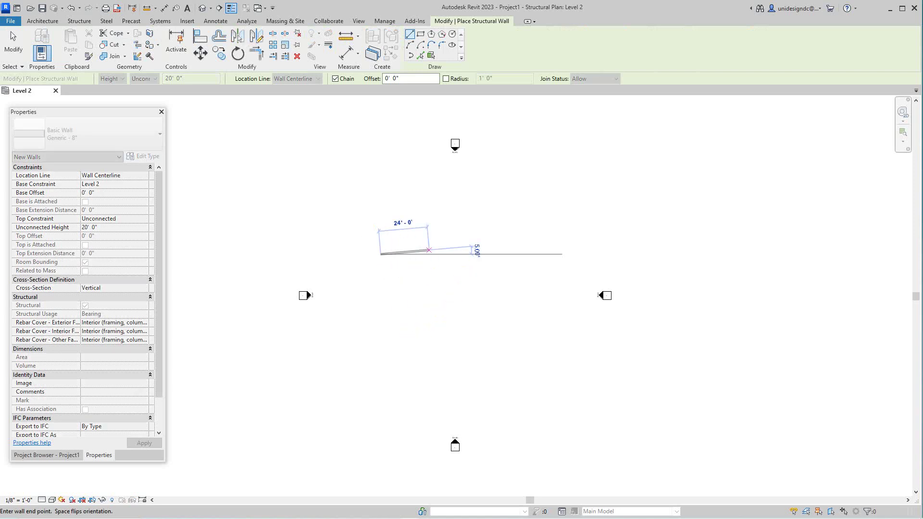
pyautogui.click(420, 33)
pyautogui.click(420, 35)
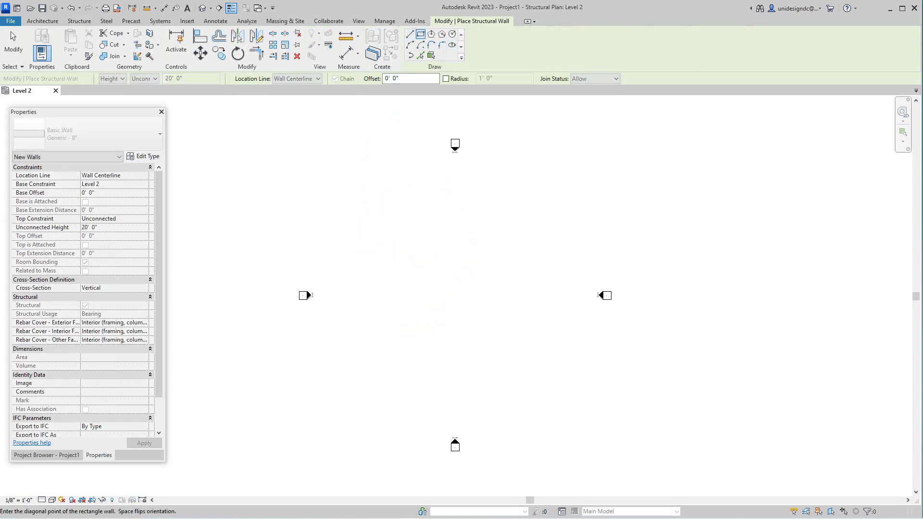
pyautogui.click(405, 269)
pyautogui.click(480, 302)
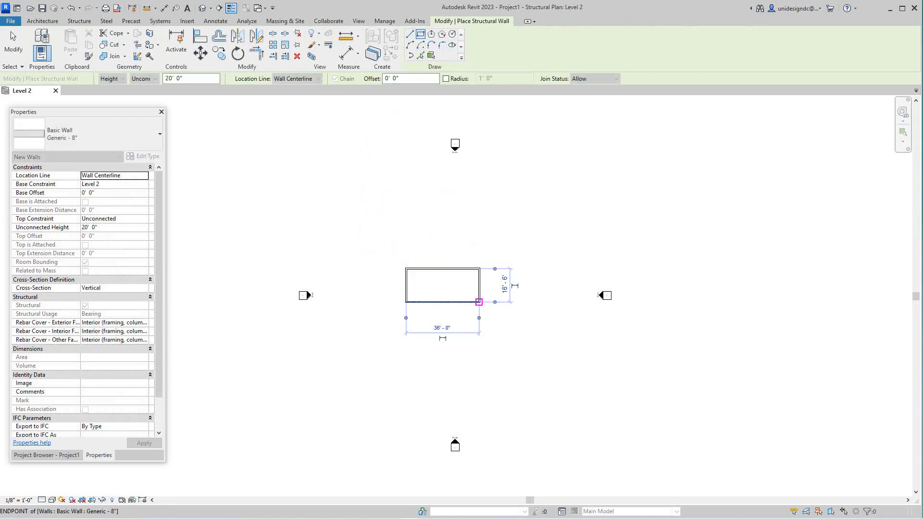
pyautogui.scroll(2, 480, 302)
pyautogui.rightClick(484, 298)
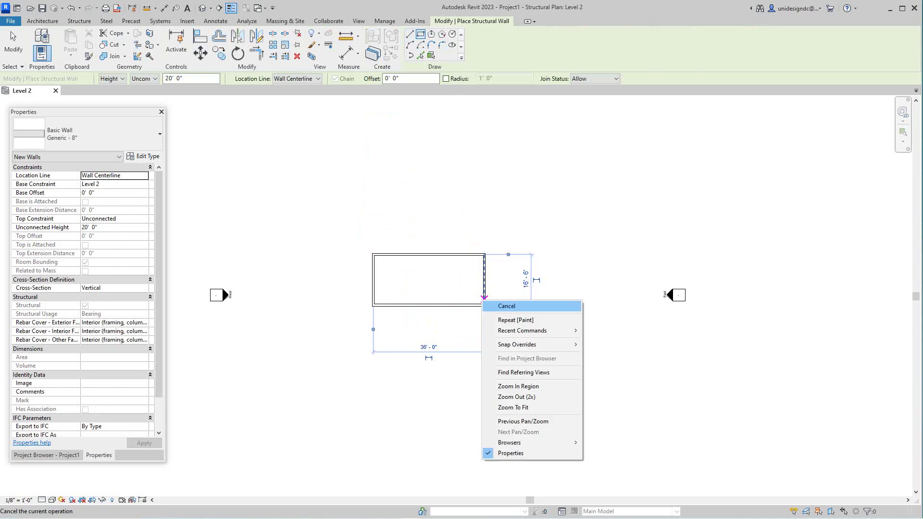
pyautogui.click(504, 306)
pyautogui.scroll(2, 481, 297)
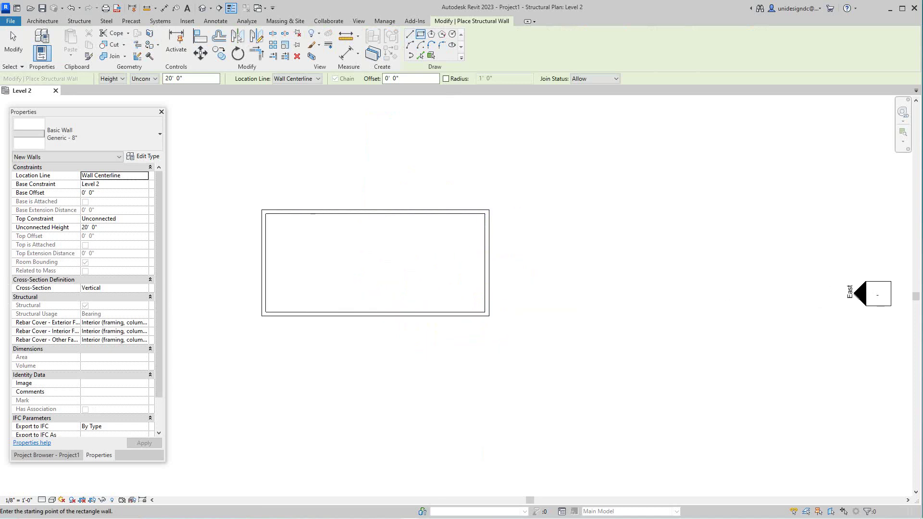
pyautogui.scroll(-3, 497, 198)
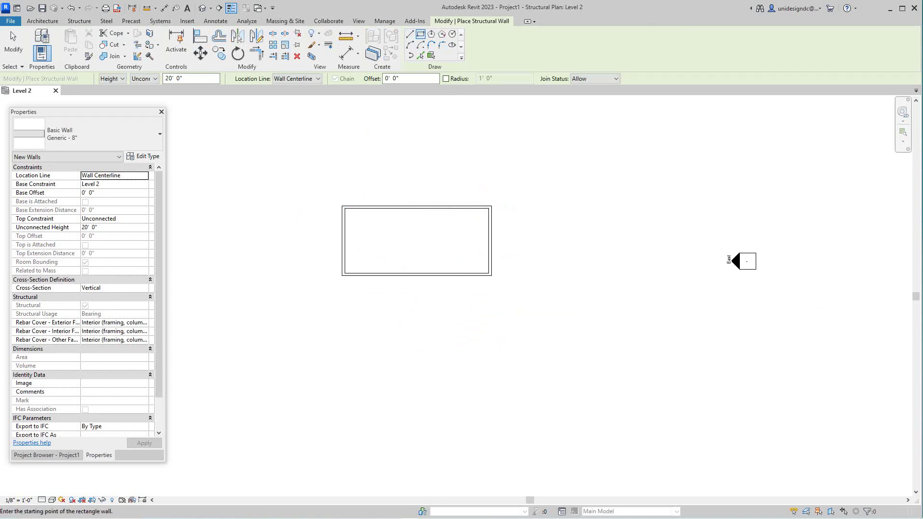
pyautogui.scroll(1, 522, 206)
pyautogui.scroll(-1, 521, 207)
pyautogui.moveTo(522, 206); pyautogui.dragTo(572, 270, button='middle')
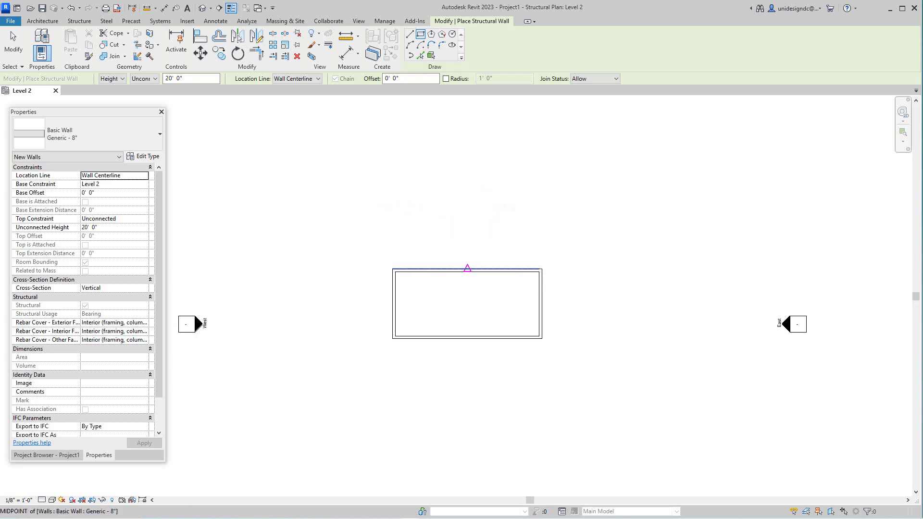
pyautogui.scroll(1, 461, 268)
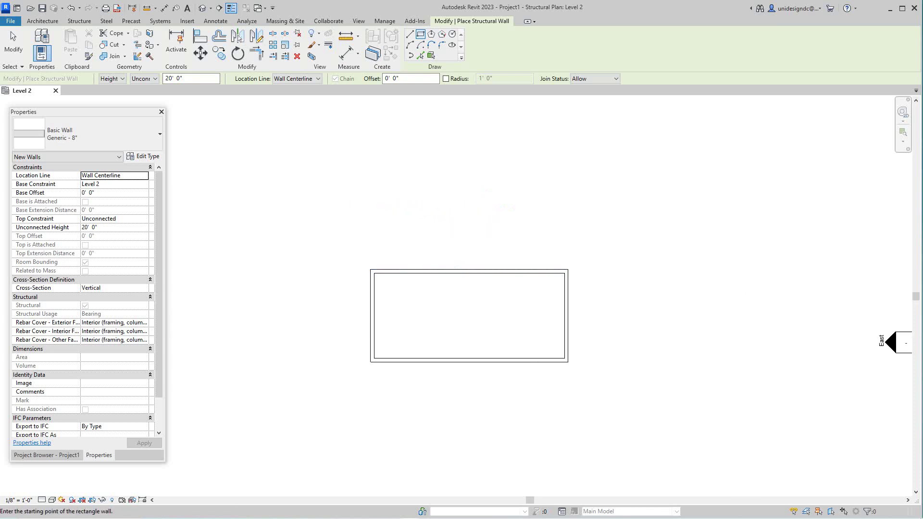
pyautogui.scroll(1, 400, 260)
pyautogui.moveTo(79, 113); pyautogui.dragTo(73, 110)
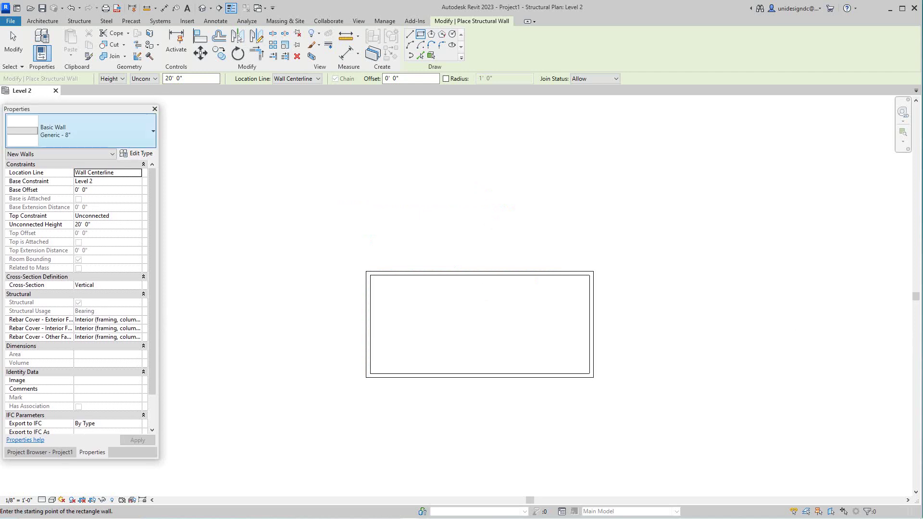
# Step: Open the default 3D view tiled beside the Level 2 plan, fit both views, and end the wall command
pyautogui.click(202, 8)
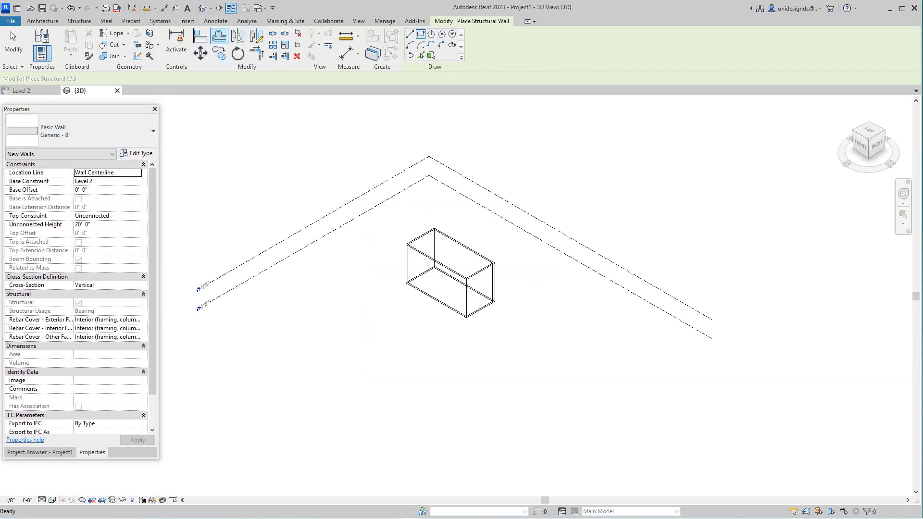
pyautogui.press('w')
pyautogui.press('t')
pyautogui.press('z')
pyautogui.press('a')
pyautogui.scroll(-2, 378, 300)
pyautogui.scroll(3, 289, 283)
pyautogui.scroll(3, 236, 271)
pyautogui.rightClick(285, 221)
pyautogui.click(304, 229)
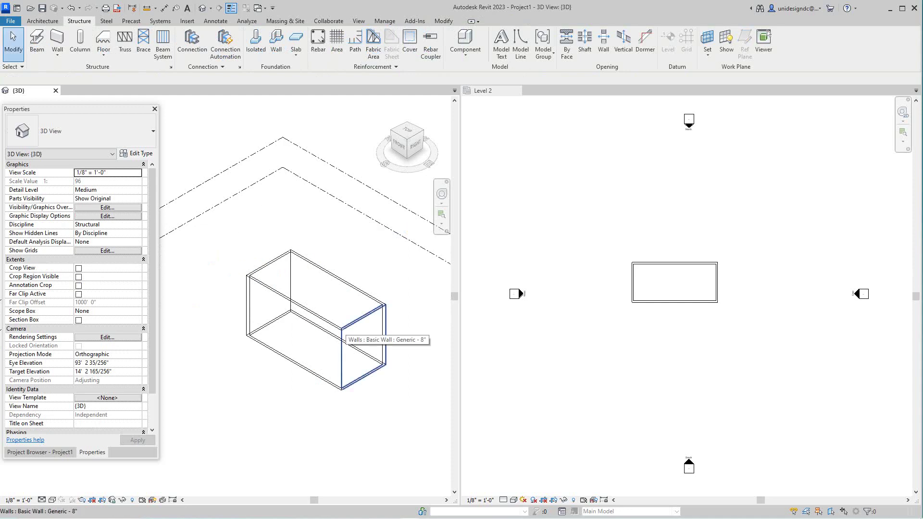
# Step: Select the chain of four walls and insert two new layers into the structure of their Generic - 8" type
pyautogui.press('Tab')
pyautogui.click(385, 338)
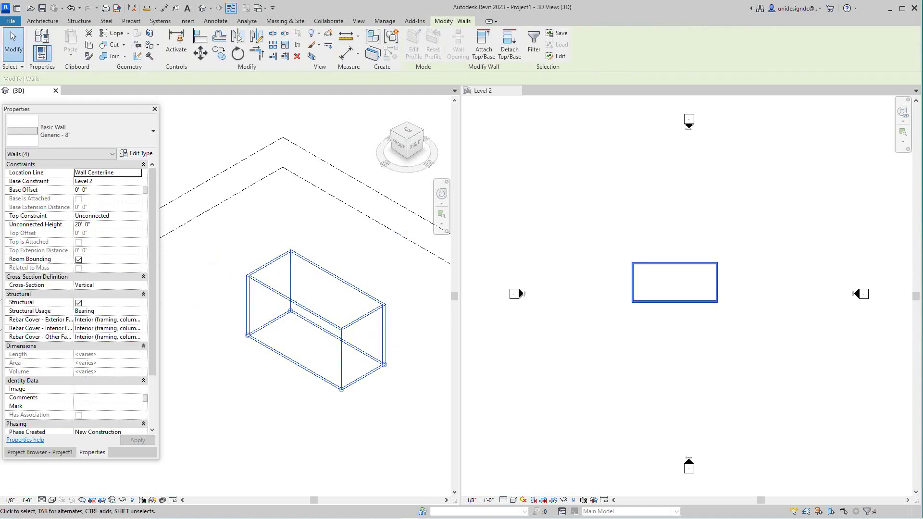
pyautogui.click(137, 153)
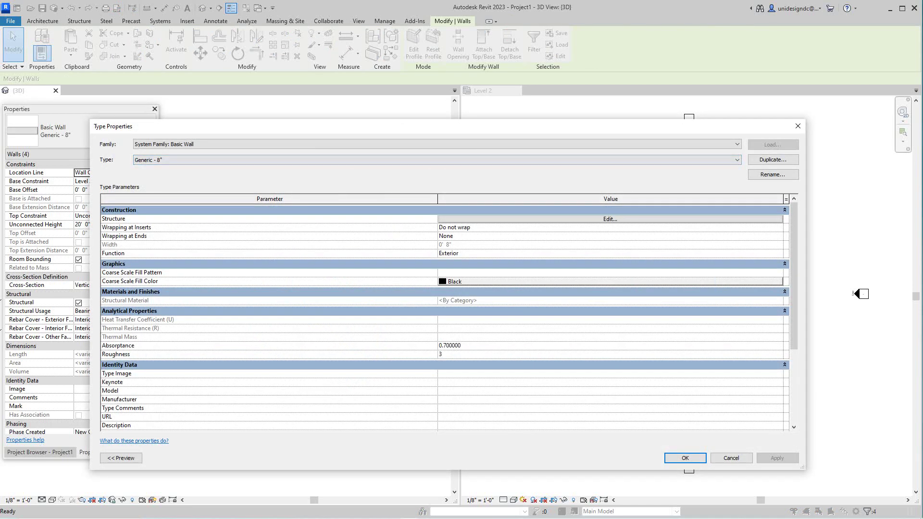
pyautogui.click(610, 219)
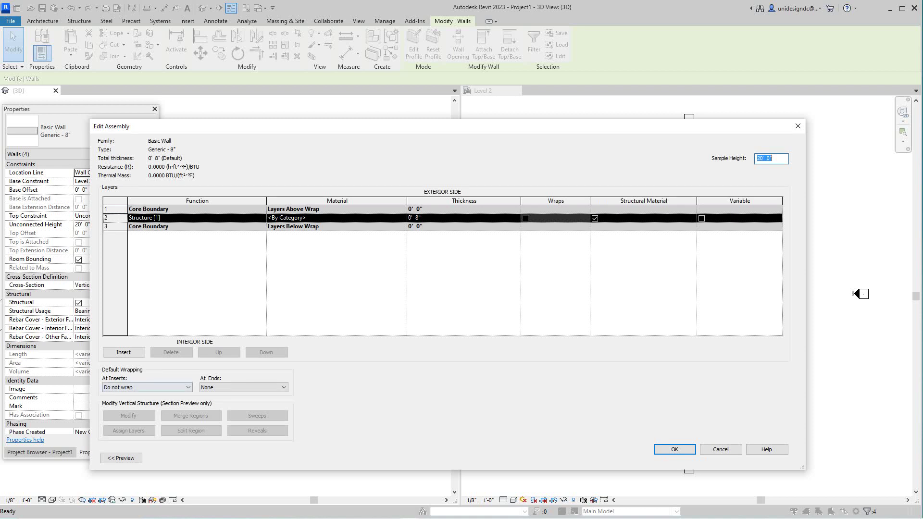
pyautogui.click(124, 353)
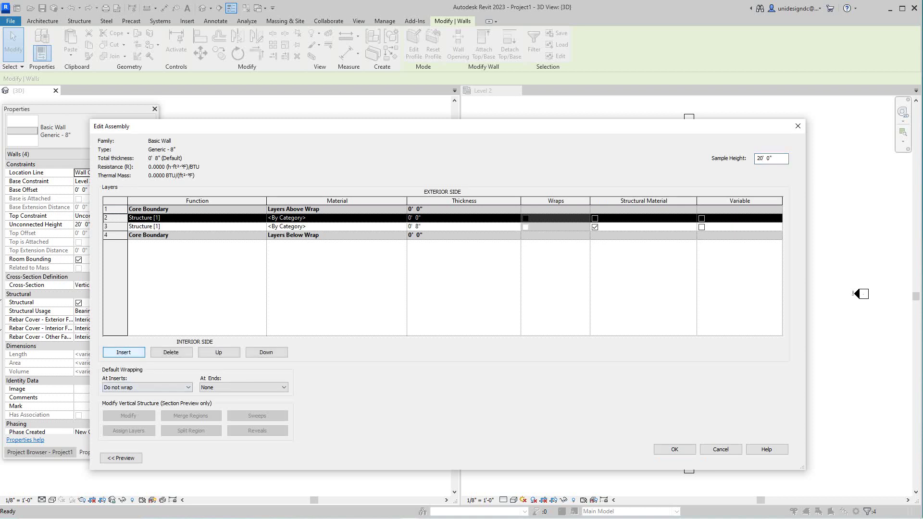
pyautogui.click(124, 352)
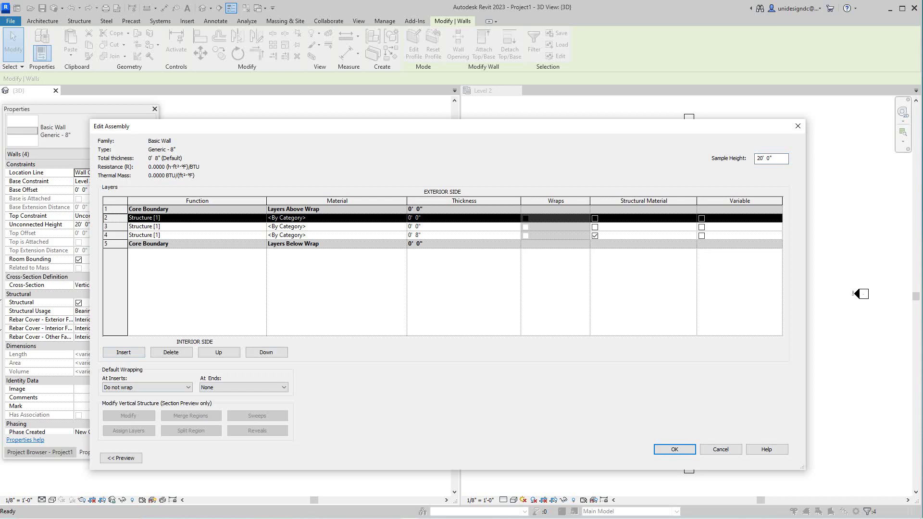
# Step: Assign the Rigid insulation material to the middle structure layer of the wall assembly
pyautogui.click(336, 226)
pyautogui.click(402, 226)
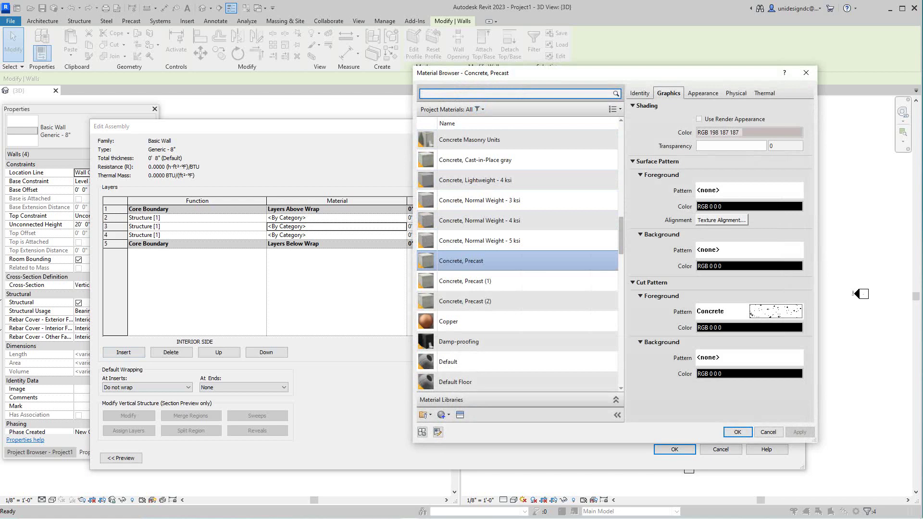
pyautogui.write('ri')
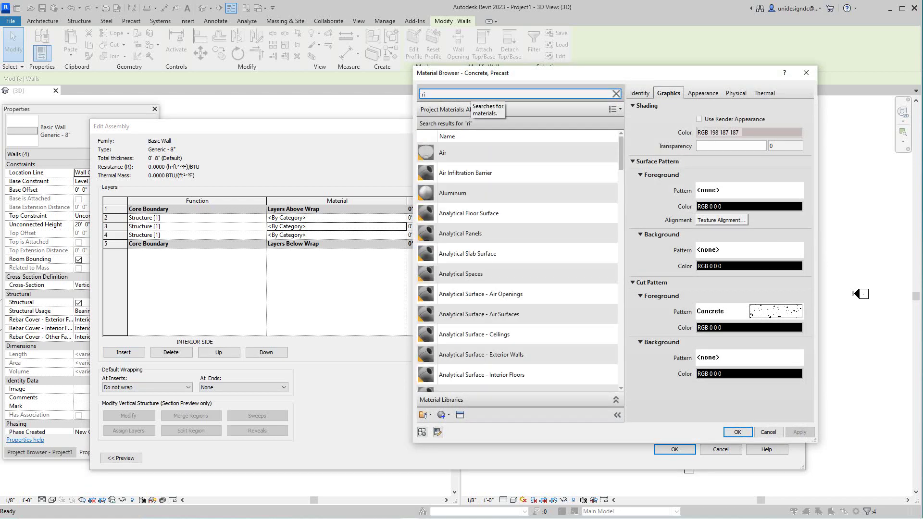
pyautogui.write('gid')
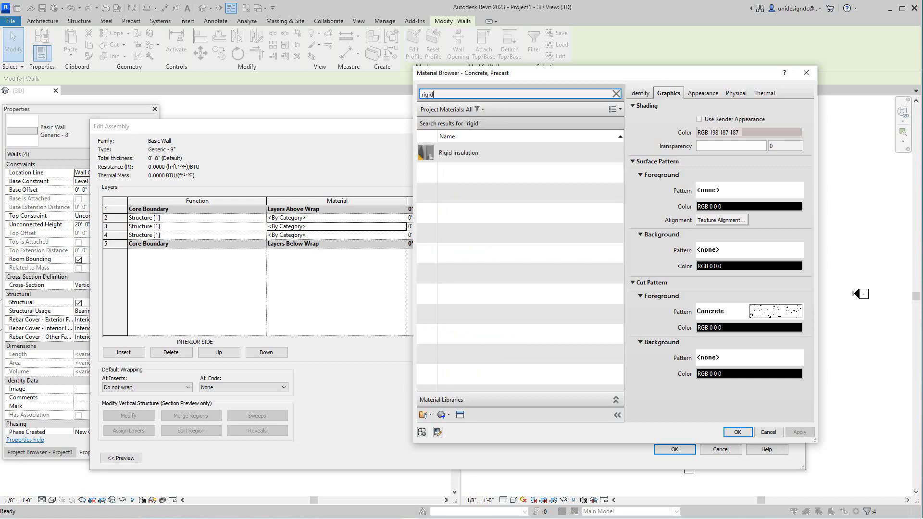
pyautogui.click(458, 152)
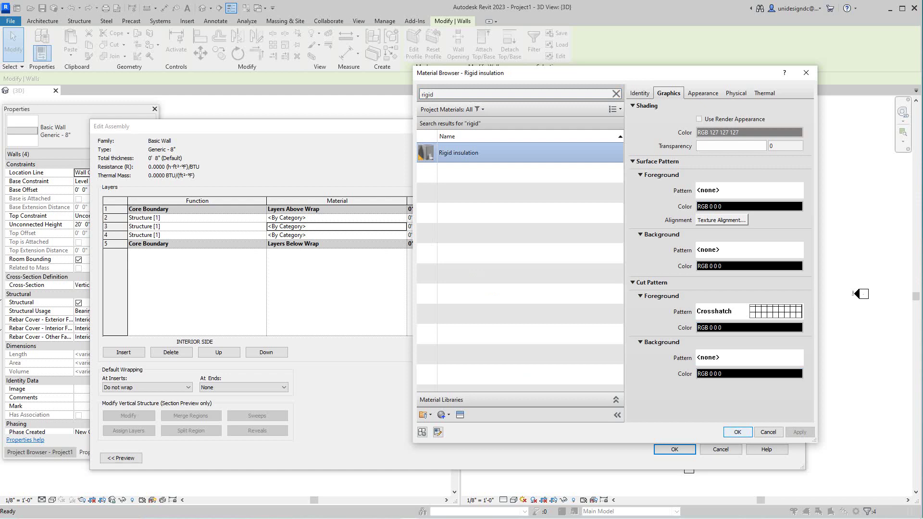
pyautogui.click(737, 432)
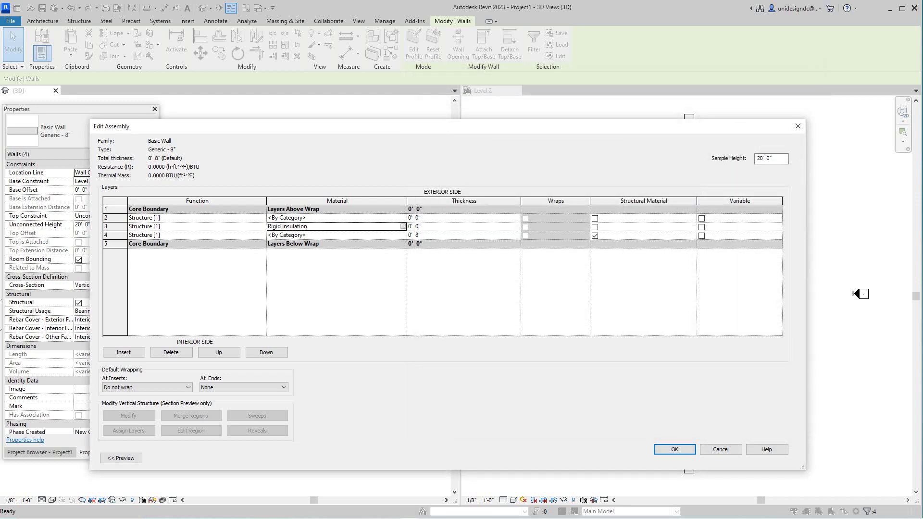
# Step: Set the thickness of each of the three structure layers to 4"
pyautogui.click(416, 226)
pyautogui.doubleClick(416, 227)
pyautogui.write('4')
pyautogui.click(416, 217)
pyautogui.doubleClick(417, 218)
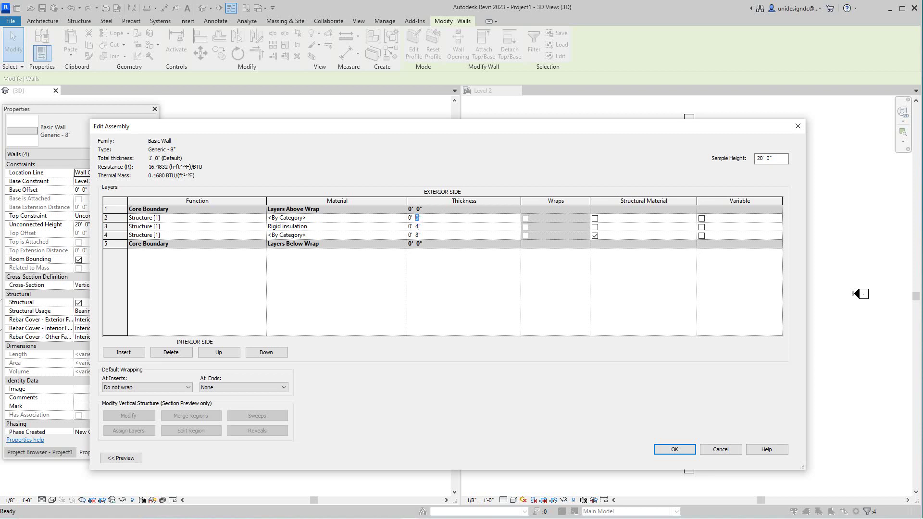
pyautogui.write('0')
pyautogui.doubleClick(417, 217)
pyautogui.write('4')
pyautogui.click(417, 235)
pyautogui.doubleClick(417, 235)
pyautogui.write('4')
# Step: Search the materials for "precas" and assign Concrete, Lightweight - 4 ksi to the structure layer on the exterior side
pyautogui.click(336, 218)
pyautogui.click(402, 218)
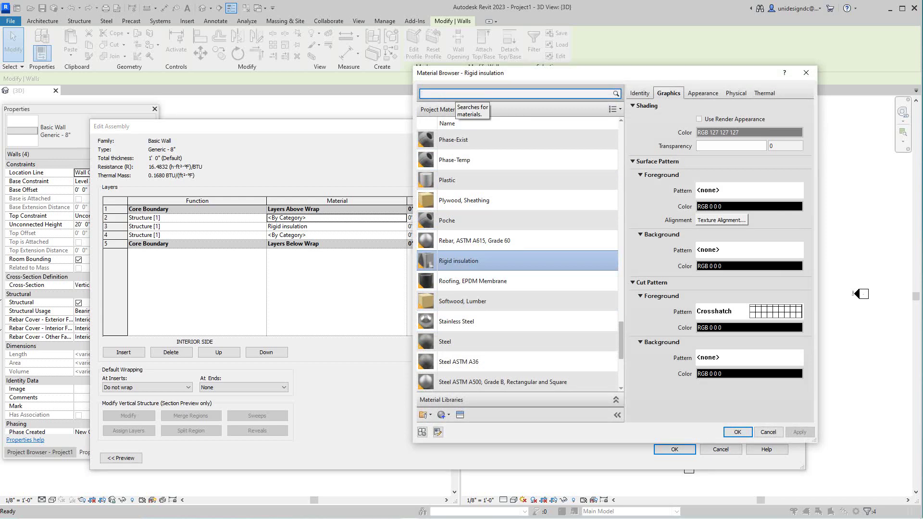
pyautogui.write('precas')
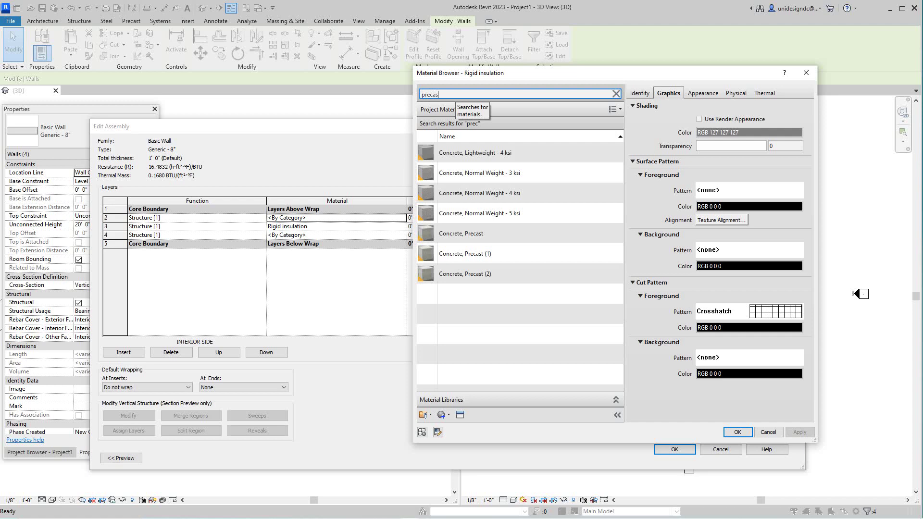
pyautogui.click(468, 152)
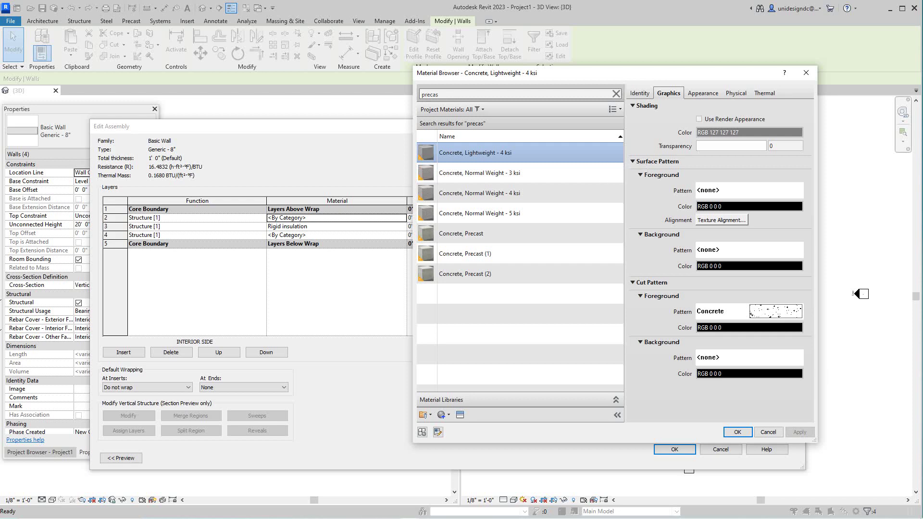
pyautogui.click(737, 432)
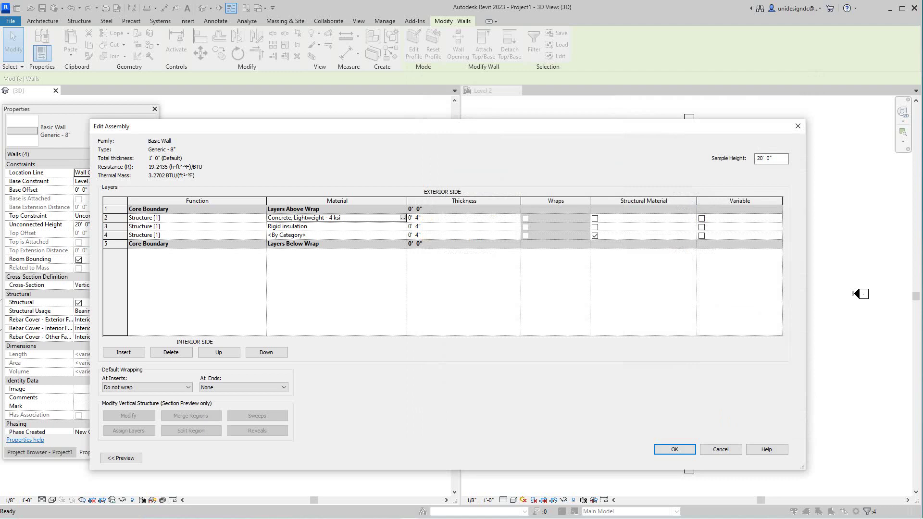
# Step: Assign Concrete, Lightweight - 4 ksi to the structure layer on the interior side
pyautogui.click(335, 235)
pyautogui.click(402, 235)
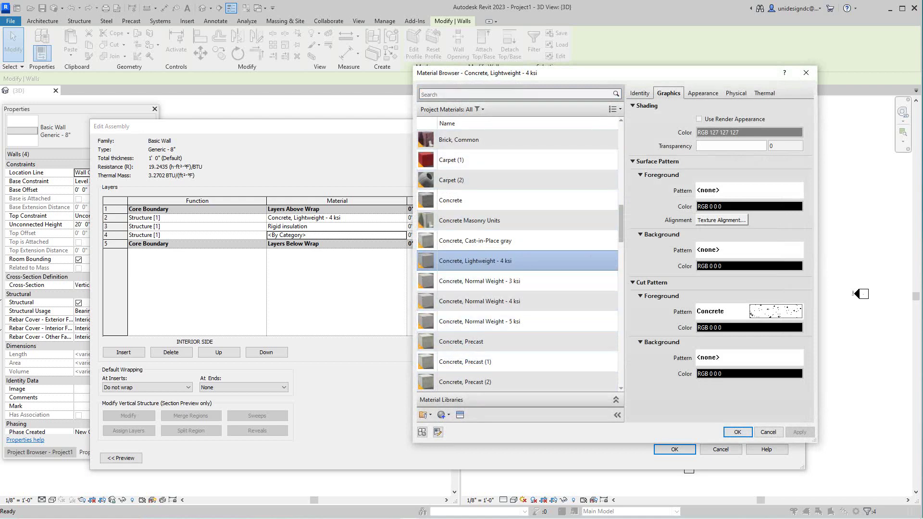
pyautogui.click(736, 432)
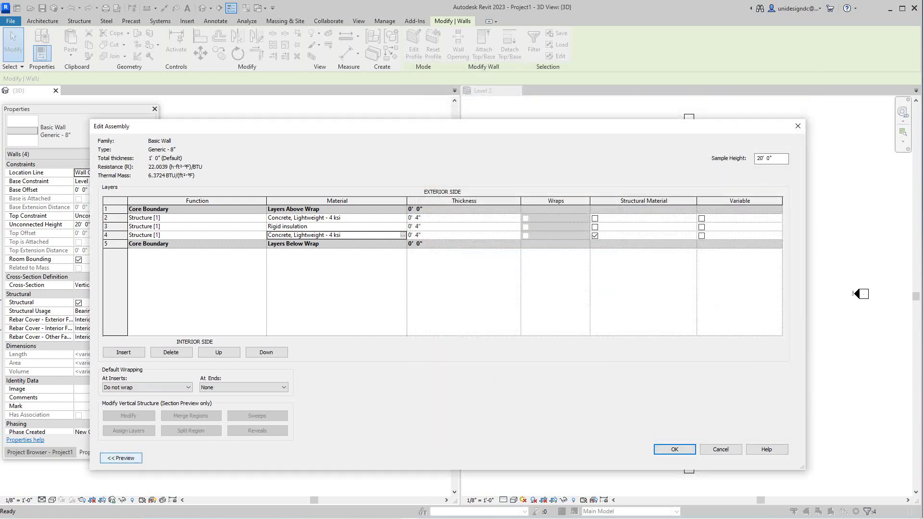
# Step: Preview the wall assembly in plan, switch the preview to the section view, and accept the layered structure
pyautogui.click(121, 458)
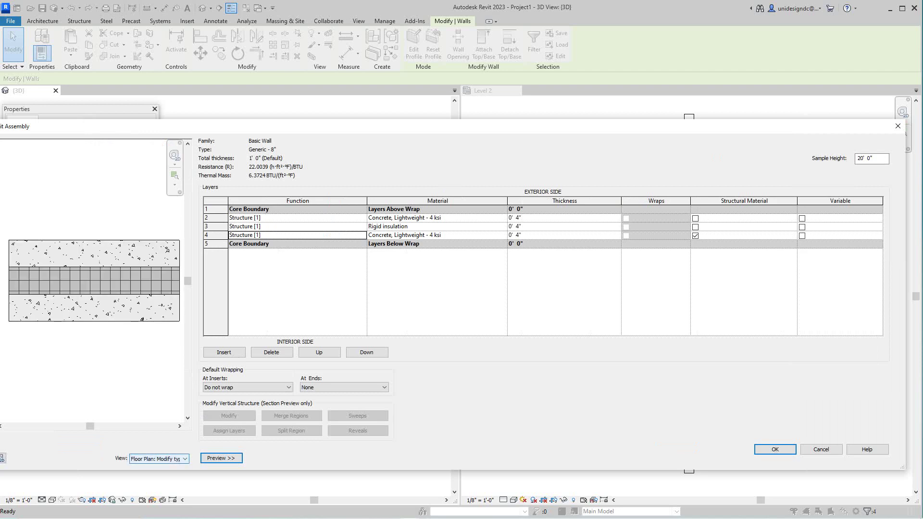
pyautogui.click(159, 458)
pyautogui.press('Down')
pyautogui.press('Return')
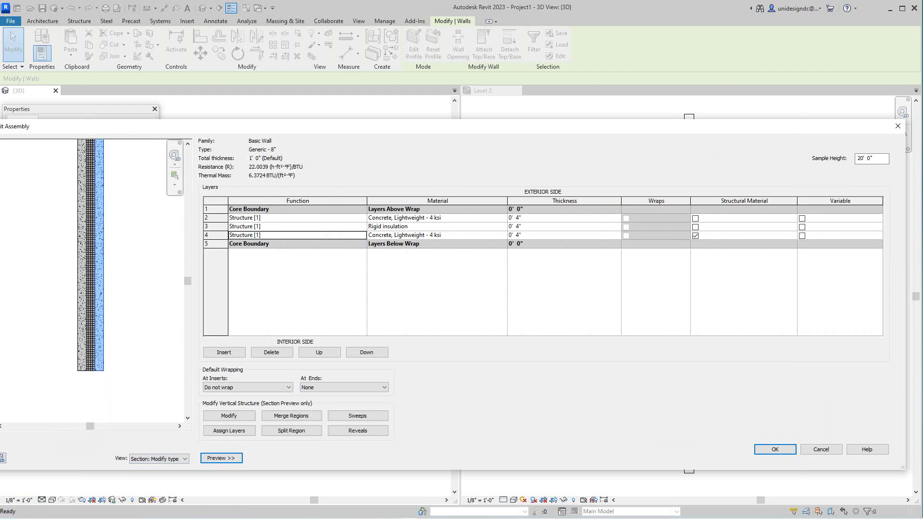
pyautogui.scroll(2, 135, 310)
pyautogui.scroll(-5, 135, 310)
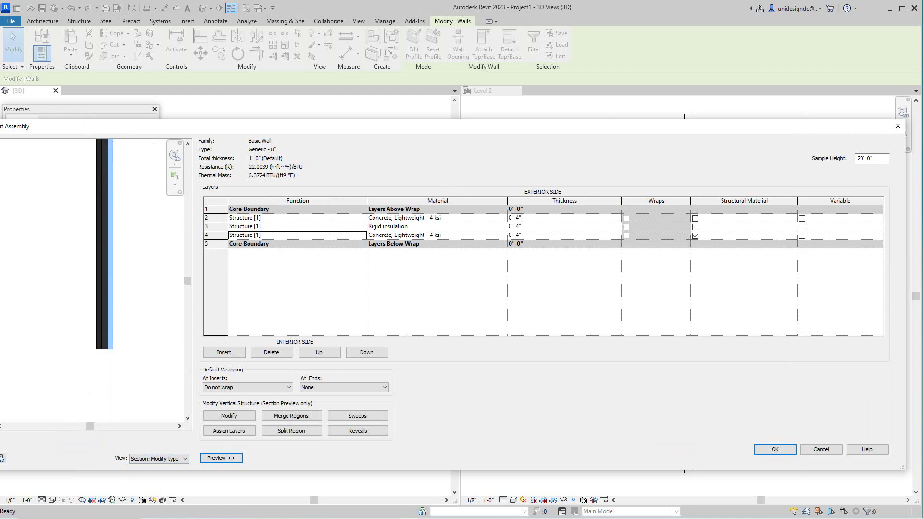
pyautogui.moveTo(134, 310); pyautogui.dragTo(132, 357, button='middle')
pyautogui.scroll(2, 165, 310)
pyautogui.scroll(-2, 165, 310)
pyautogui.scroll(-1, 155, 310)
pyautogui.scroll(1, 165, 312)
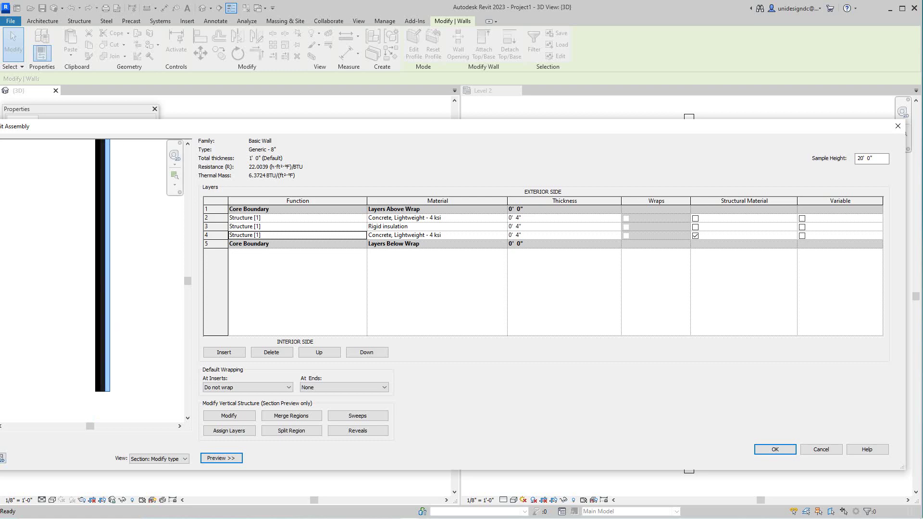
pyautogui.click(774, 449)
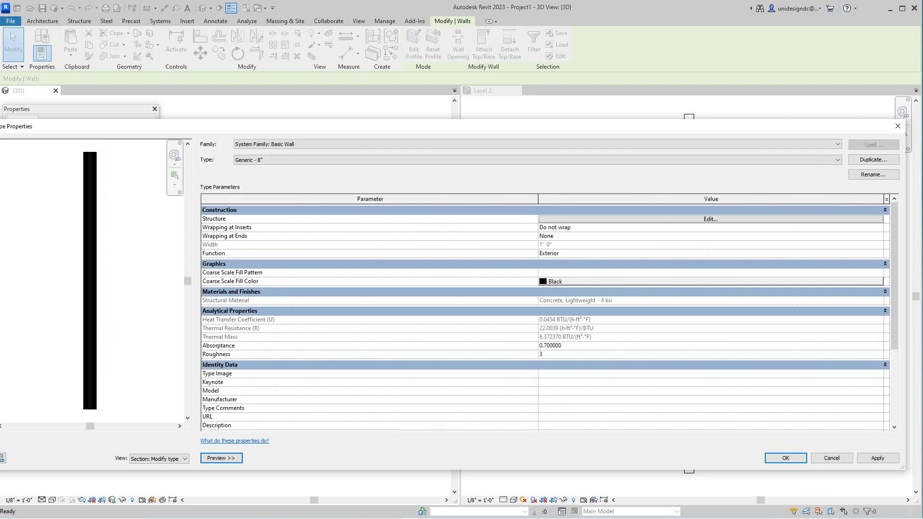
# Step: Reopen the wall type's structure, open the exterior concrete layer's material, and move the Material Browser clear of the section preview
pyautogui.click(543, 218)
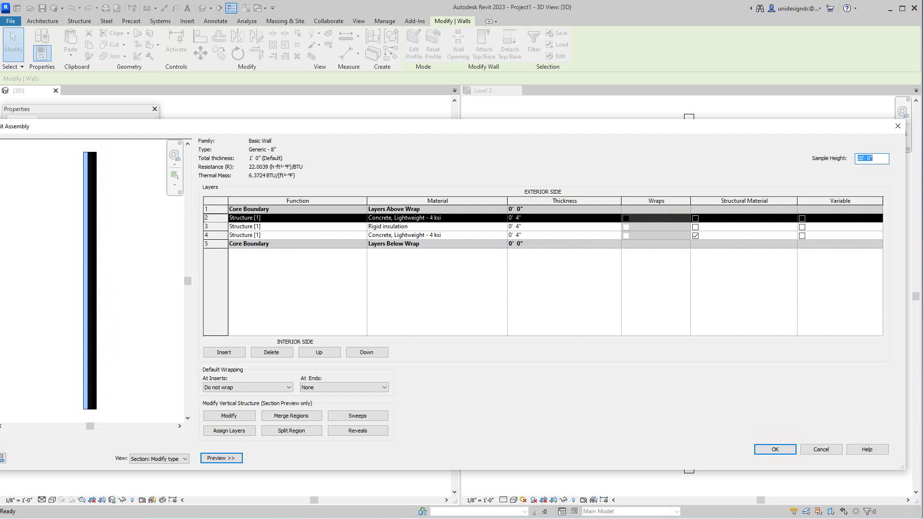
pyautogui.click(473, 217)
pyautogui.click(502, 218)
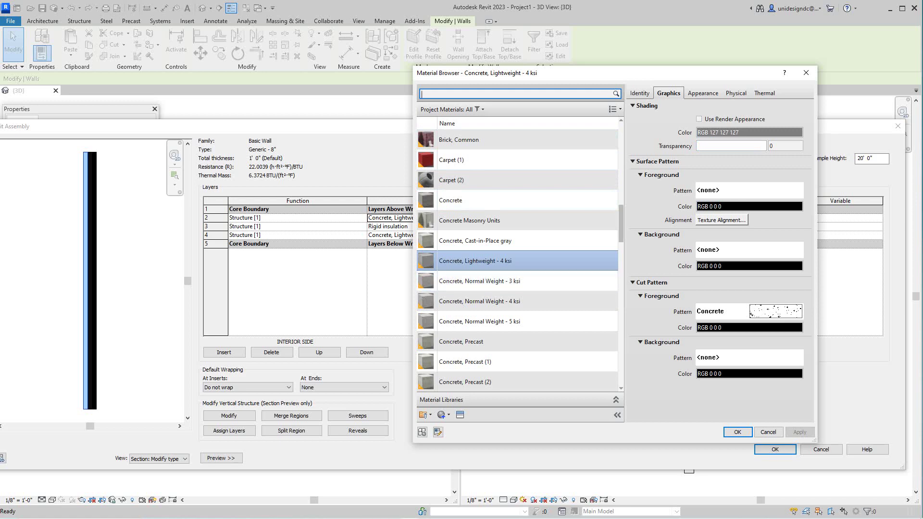
pyautogui.moveTo(564, 73); pyautogui.dragTo(609, 104)
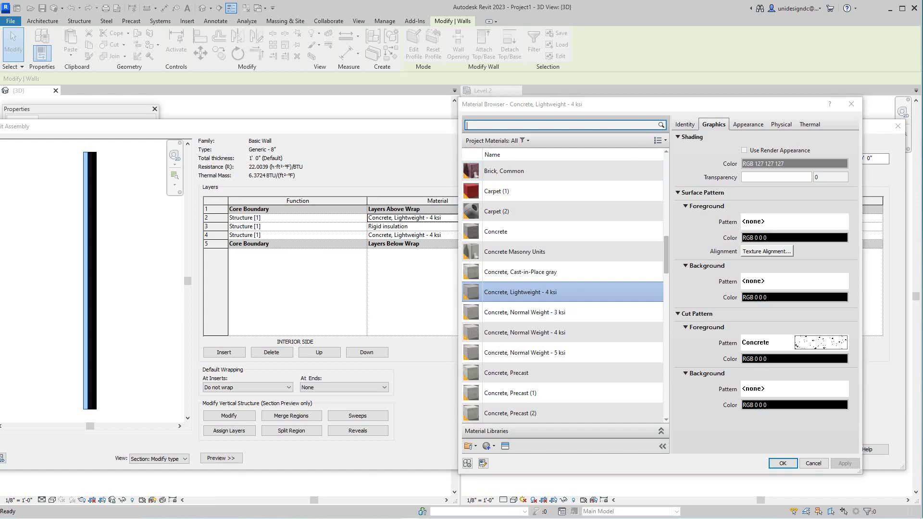
pyautogui.moveTo(609, 104); pyautogui.dragTo(506, 48)
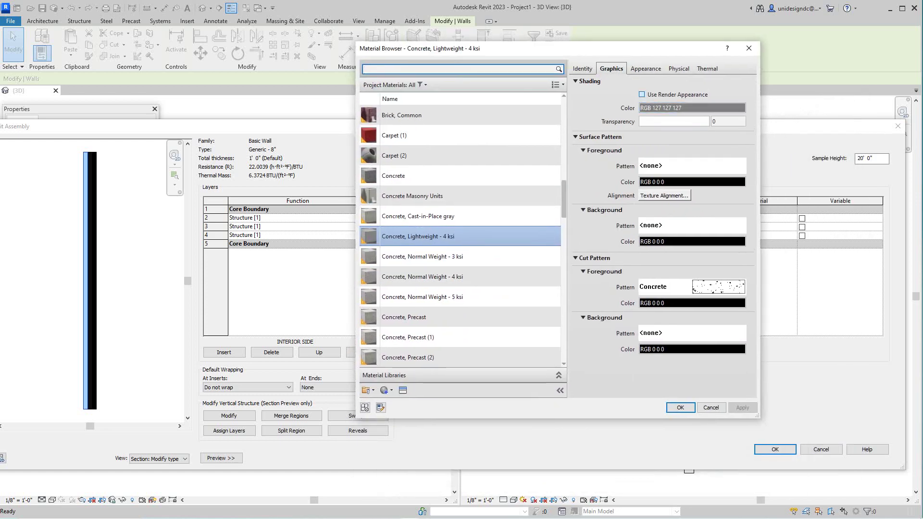
# Step: Try the render appearance for the lightweight concrete's shading, turn it off again, and check the material's appearance settings
pyautogui.click(641, 94)
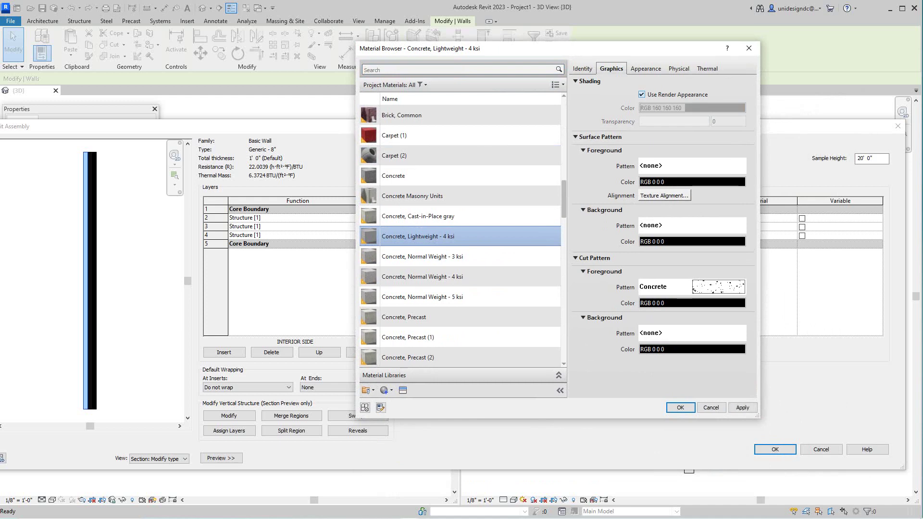
pyautogui.click(642, 94)
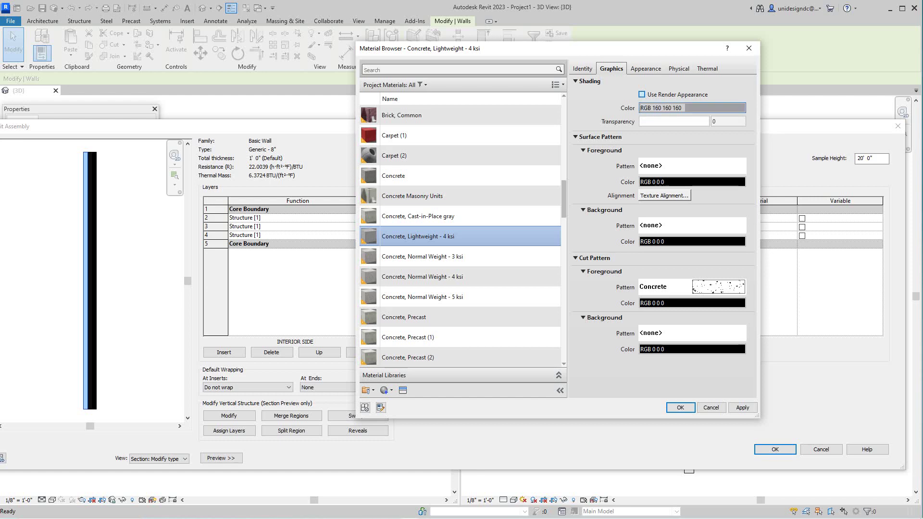
pyautogui.click(645, 68)
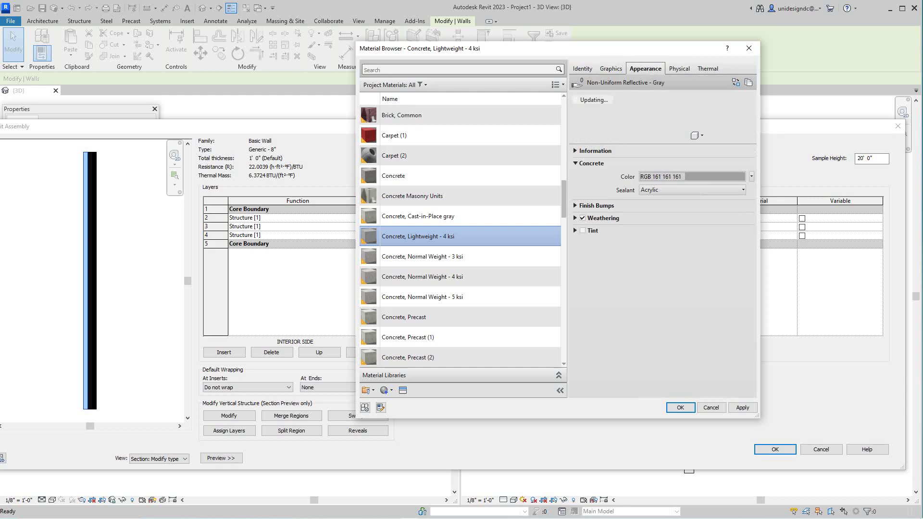
pyautogui.click(611, 68)
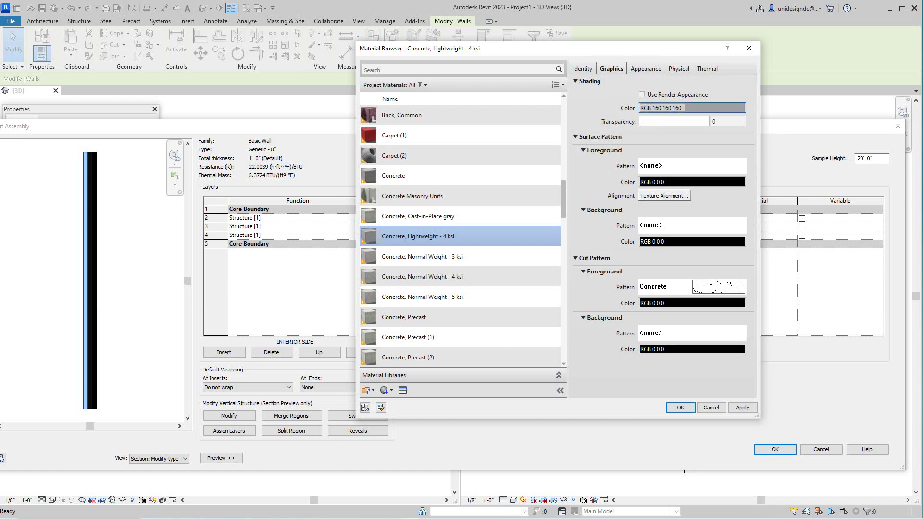
# Step: Set the shading color of Concrete, Lightweight - 4 ksi to the custom yellow RGB 203-188-3 and accept the material
pyautogui.click(692, 108)
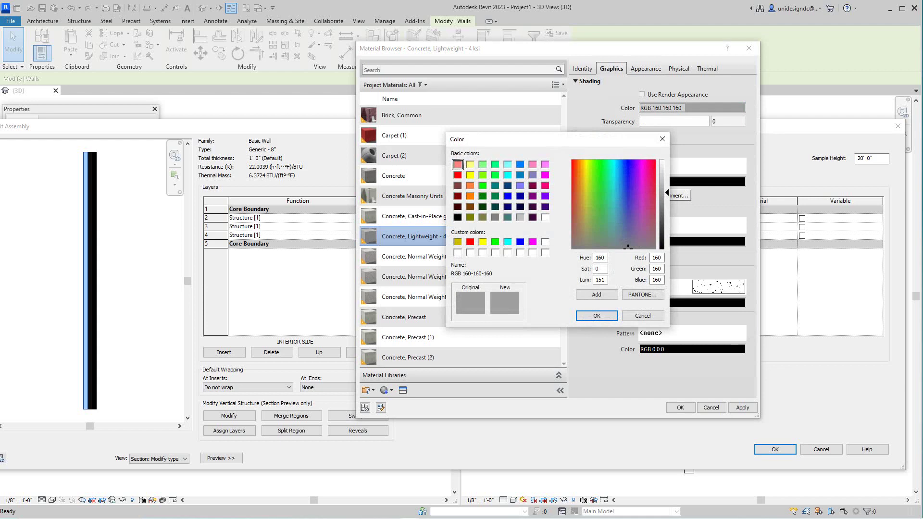
pyautogui.click(457, 242)
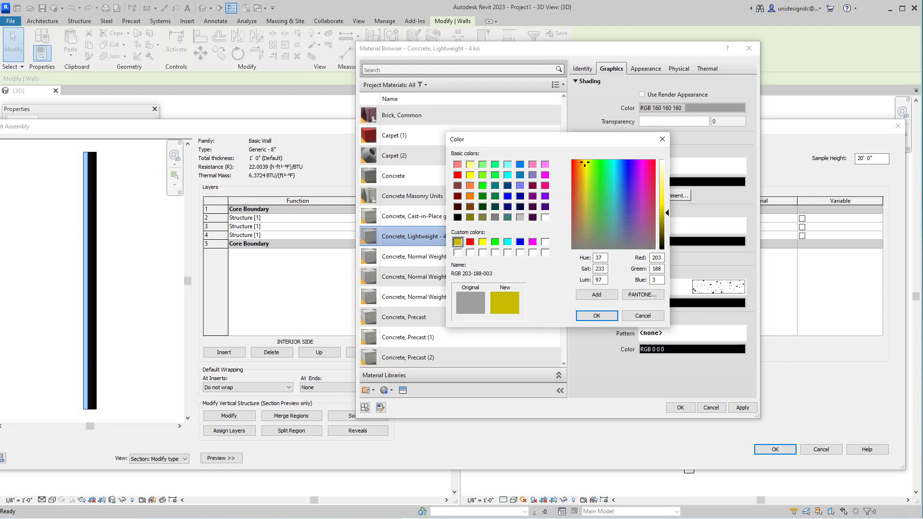
pyautogui.click(596, 315)
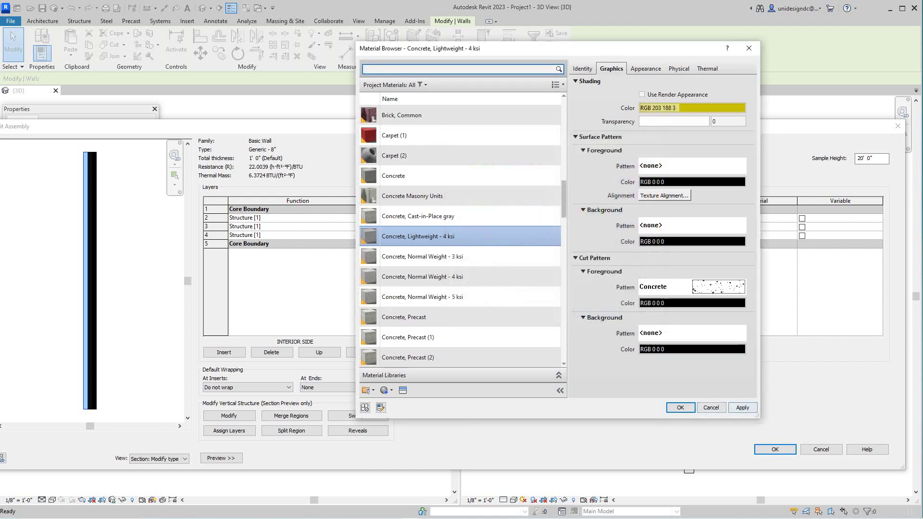
pyautogui.click(742, 407)
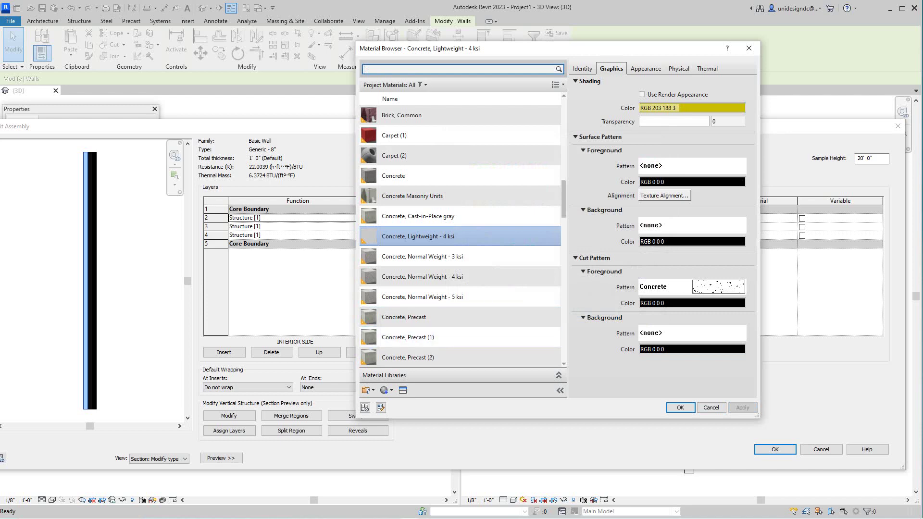
pyautogui.click(679, 407)
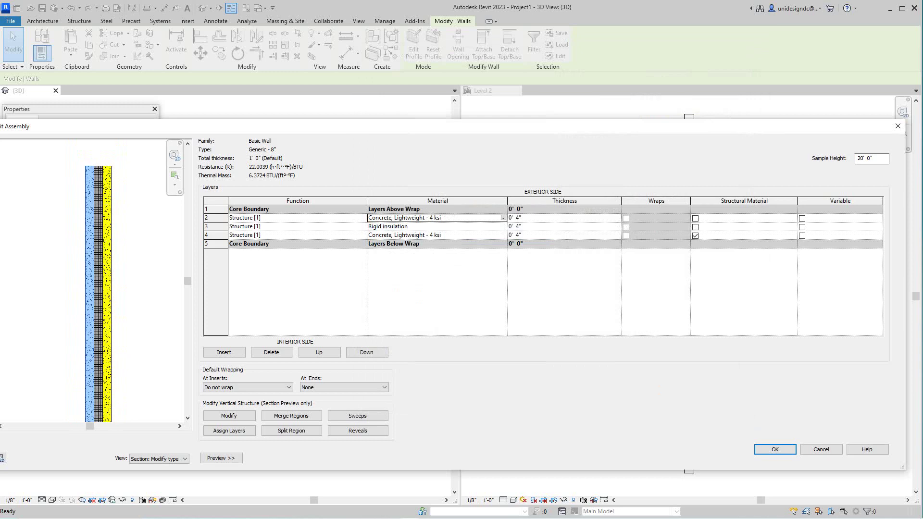
# Step: Open the interior concrete layer's material and apply red, RGB 255-0-0, as its shading color
pyautogui.click(436, 234)
pyautogui.click(503, 235)
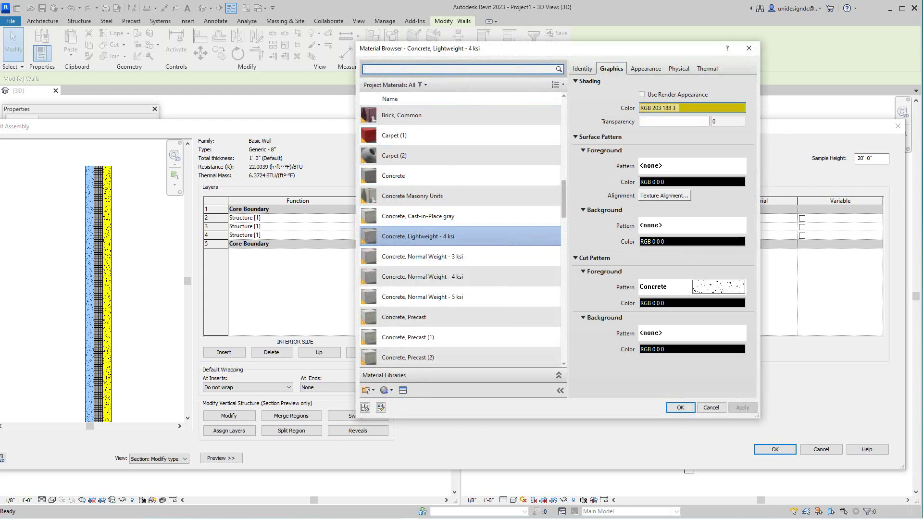
pyautogui.click(692, 108)
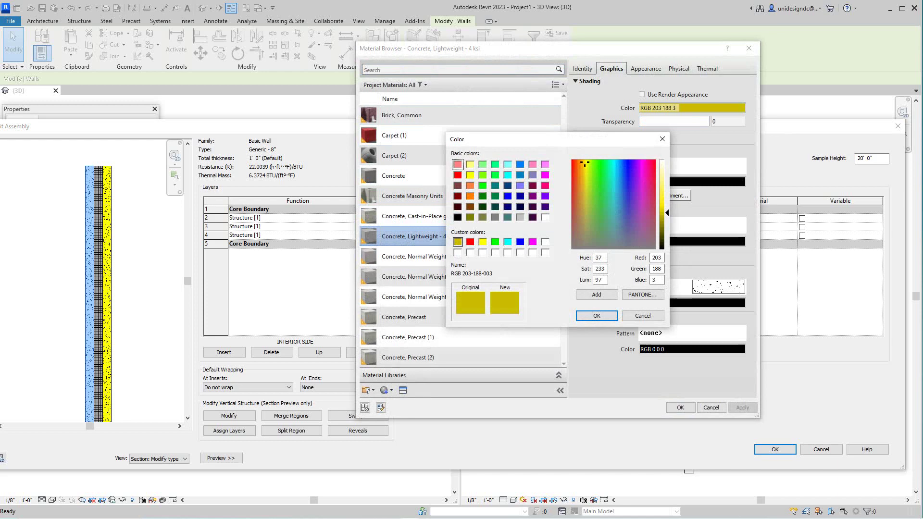
pyautogui.click(457, 175)
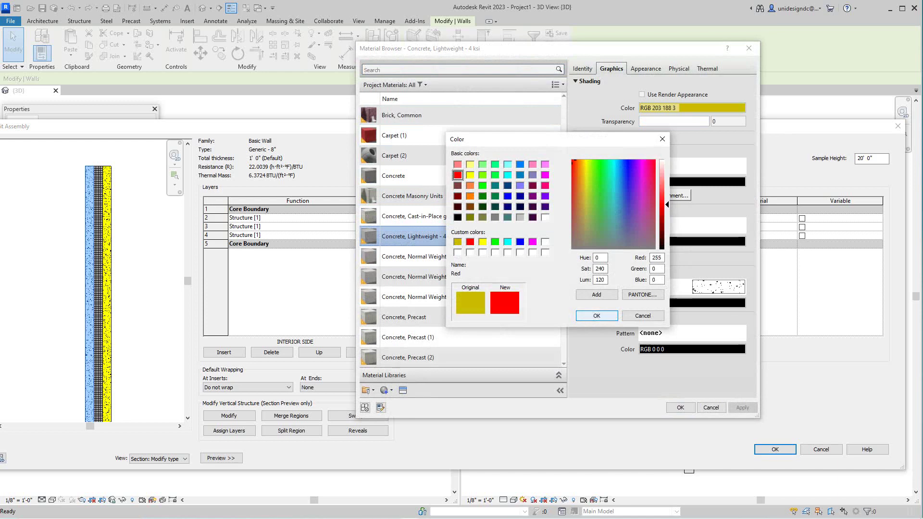
pyautogui.click(596, 315)
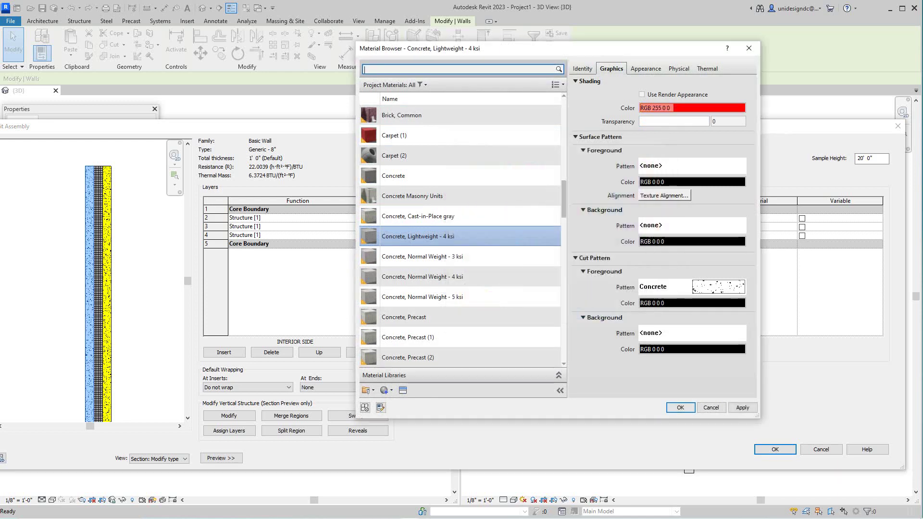
pyautogui.click(743, 407)
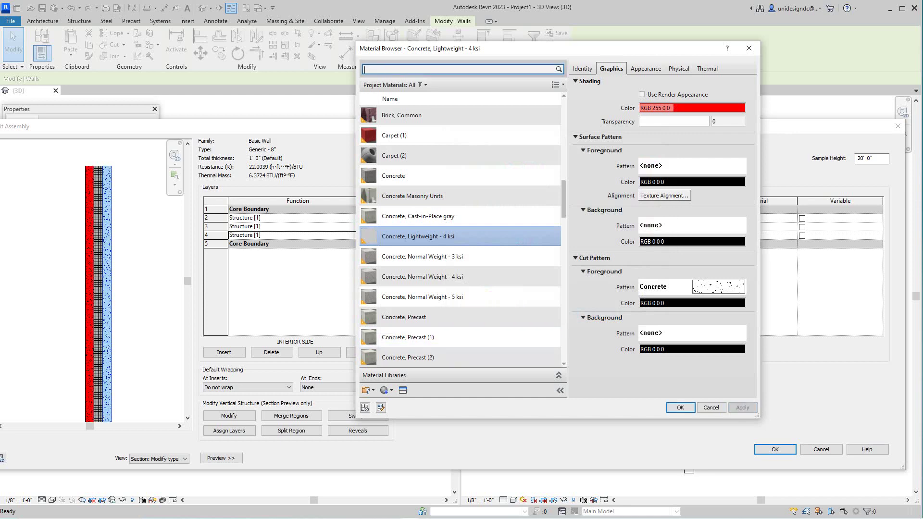
# Step: Accept the red concrete shading and confirm the wall type's layer structure and type properties
pyautogui.click(680, 408)
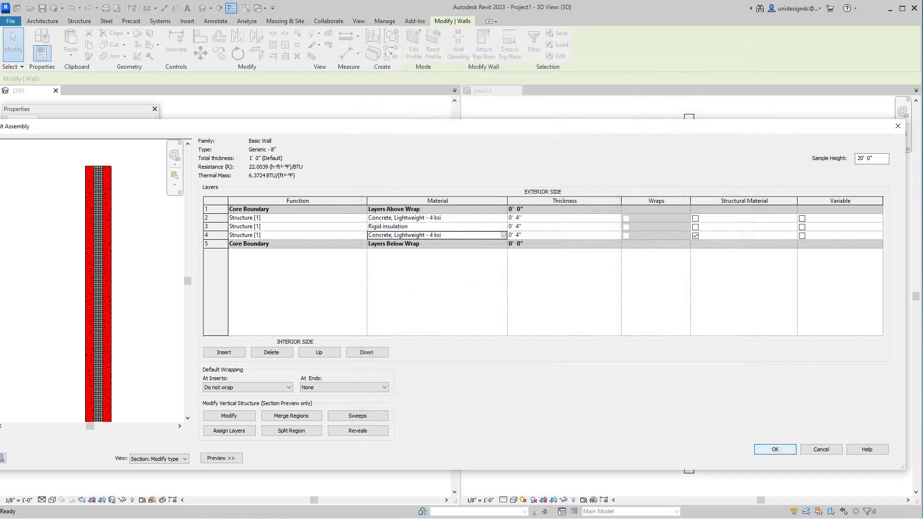
pyautogui.click(774, 449)
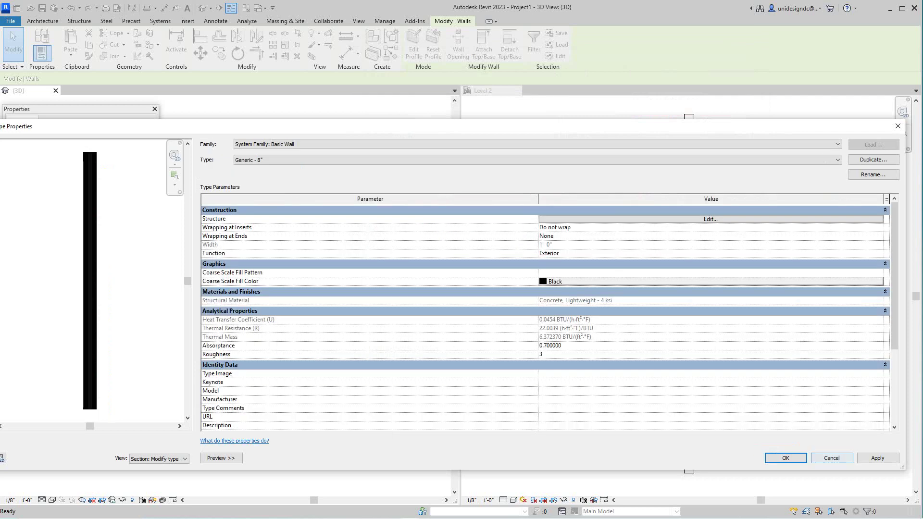
pyautogui.press('Return')
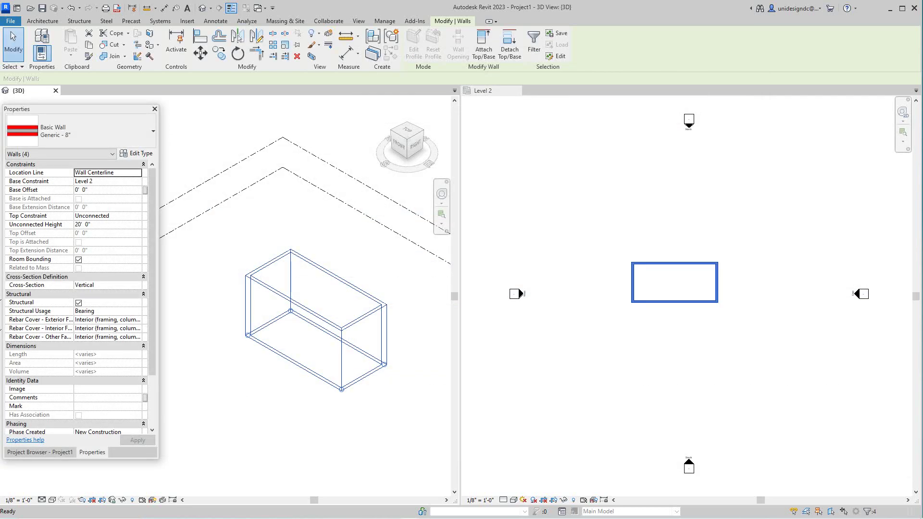
# Step: Set the 3D view to Fine detail level and the Consistent Colors visual style
pyautogui.click(42, 499)
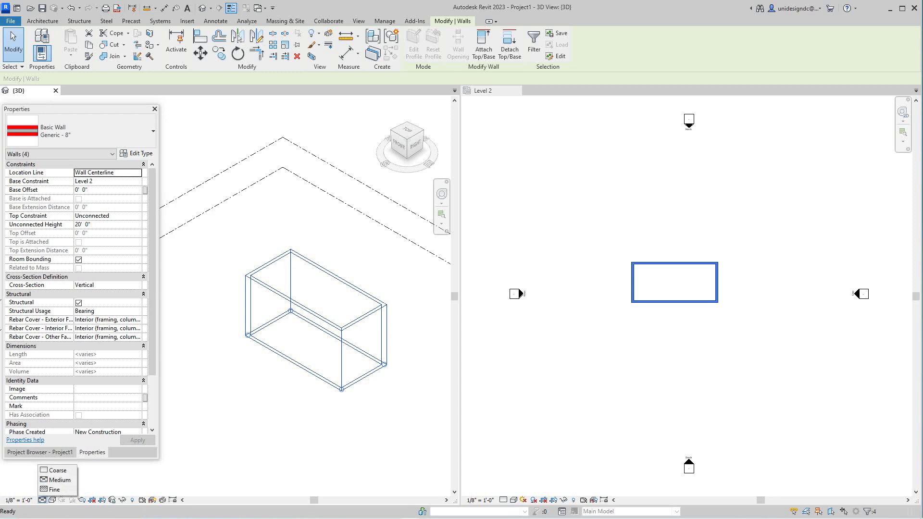
pyautogui.click(54, 490)
pyautogui.click(52, 499)
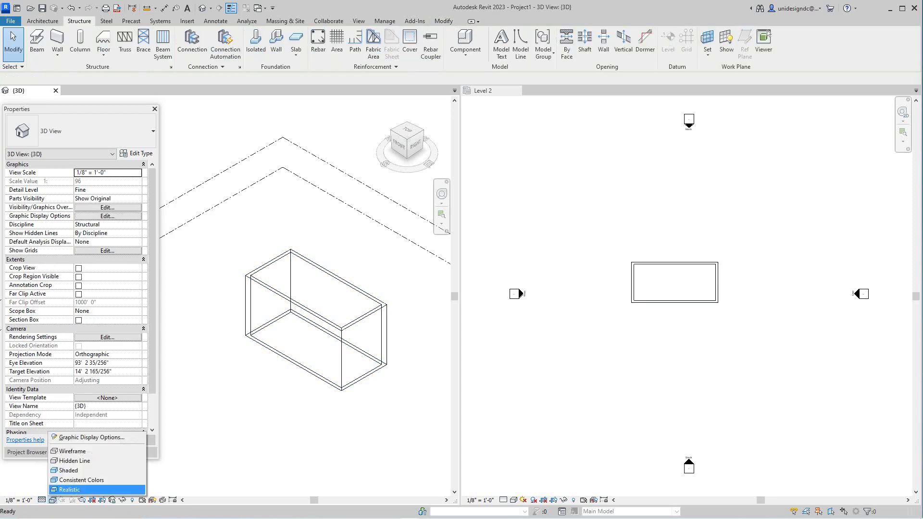
pyautogui.click(82, 480)
# Step: Examine the shaded walls in the 3D view up close and from the right-back side
pyautogui.scroll(1, 312, 315)
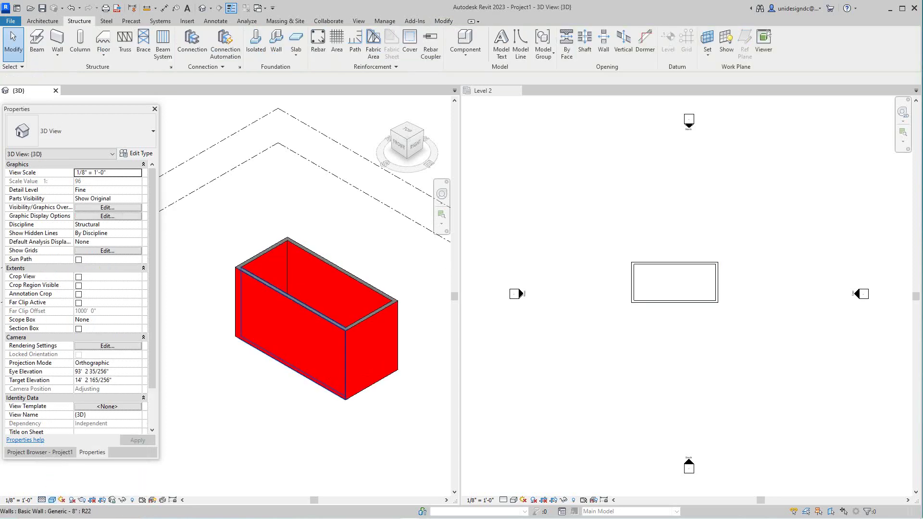
pyautogui.scroll(3, 314, 322)
pyautogui.scroll(-3, 354, 255)
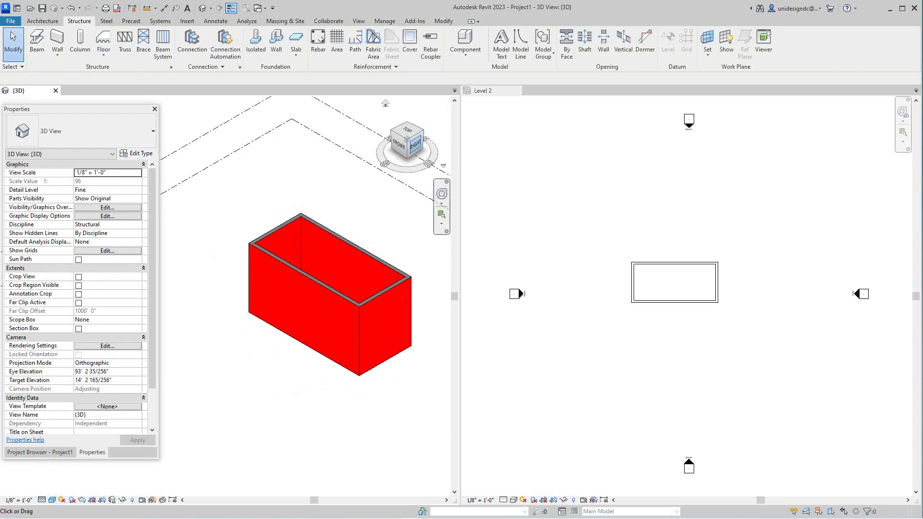
pyautogui.click(423, 131)
pyautogui.moveTo(365, 317); pyautogui.dragTo(350, 343, button='middle')
pyautogui.scroll(3, 168, 303)
pyautogui.scroll(-2, 350, 343)
pyautogui.scroll(3, 316, 414)
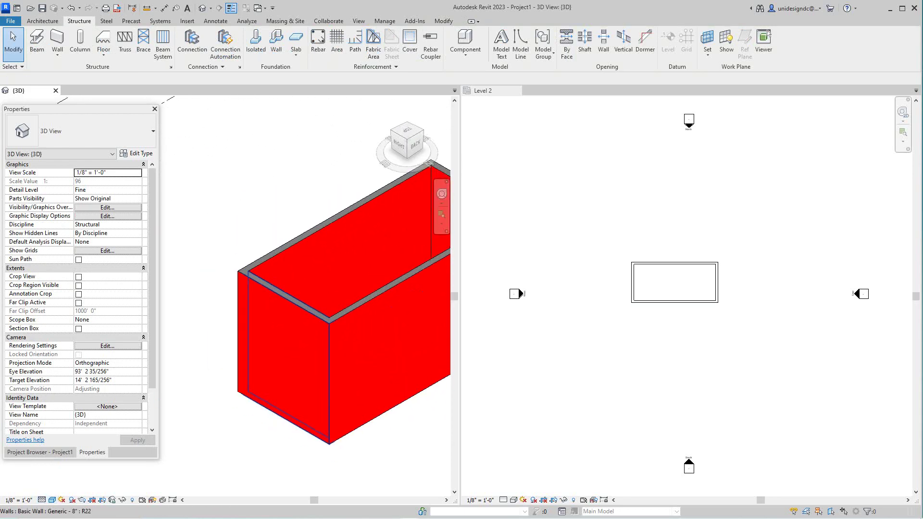
pyautogui.scroll(-4, 267, 292)
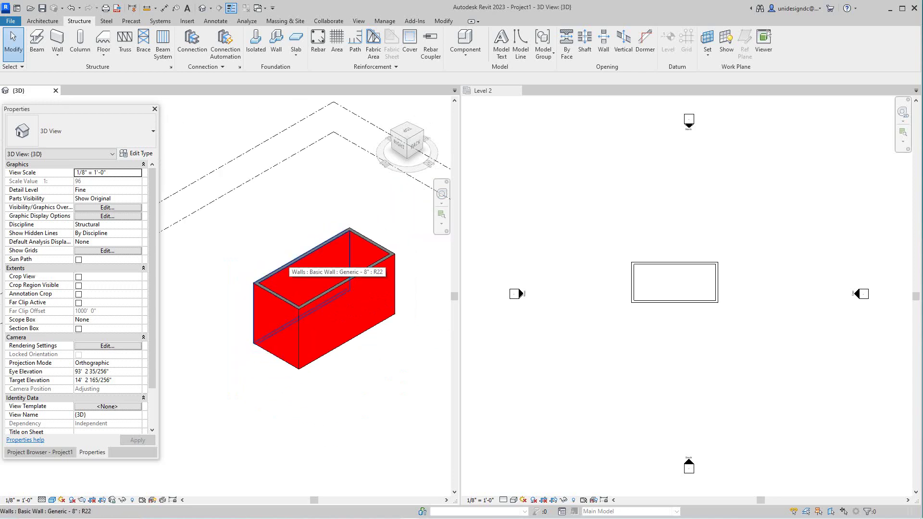
# Step: Select the chain of four walls, reopen their type's structure, and check the exterior concrete layer's material
pyautogui.press('Tab')
pyautogui.click(286, 264)
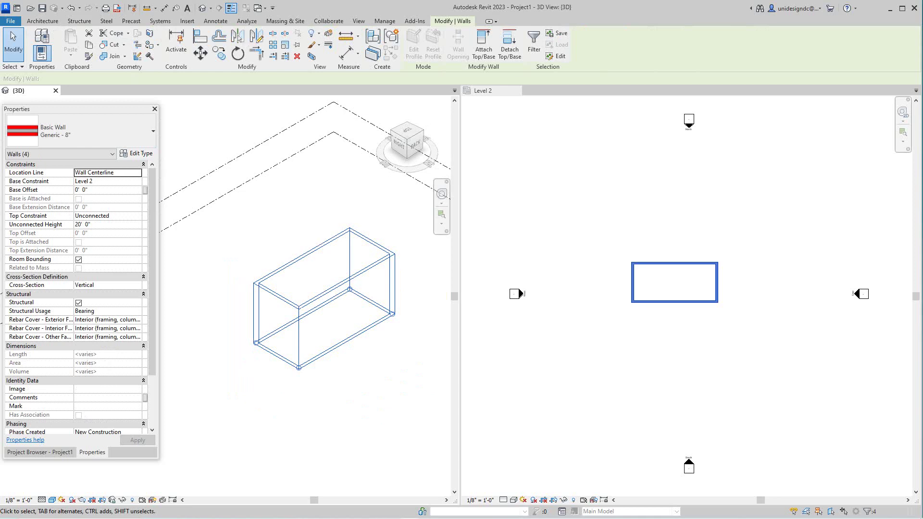
pyautogui.click(136, 153)
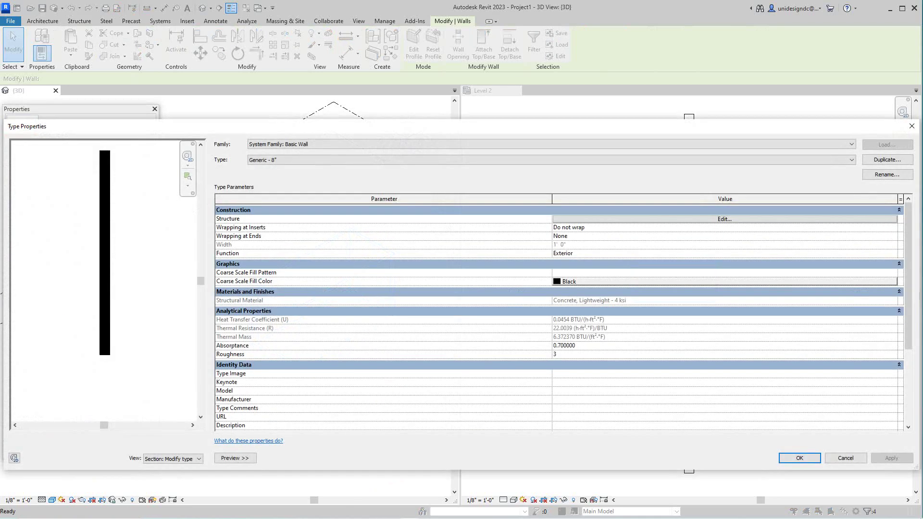
pyautogui.click(724, 218)
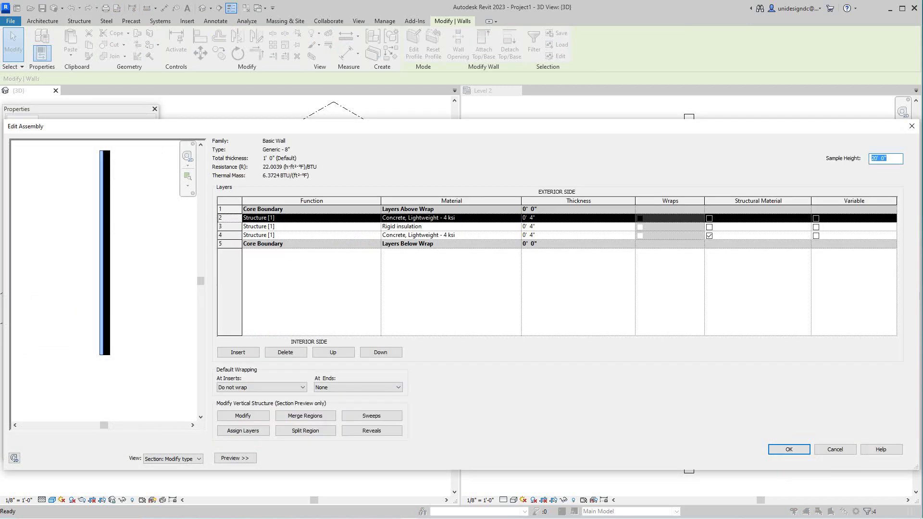
pyautogui.click(451, 218)
pyautogui.click(517, 218)
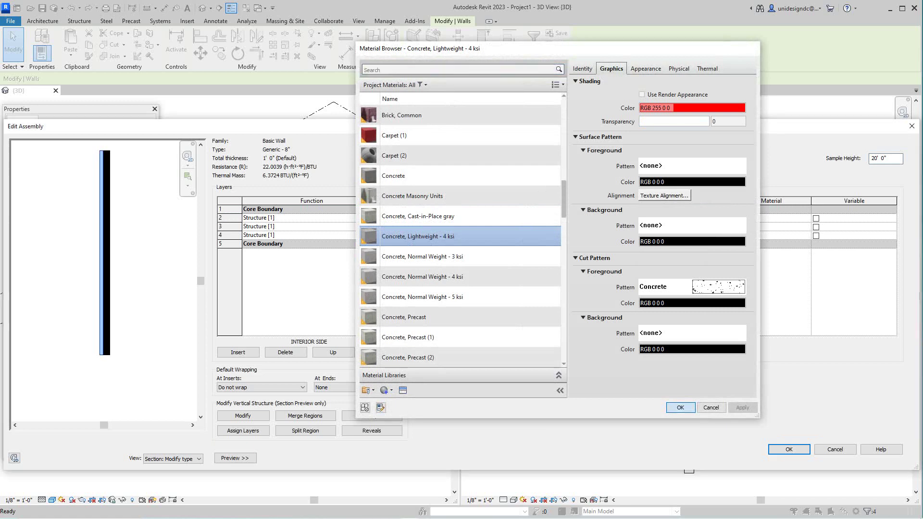
pyautogui.click(680, 407)
# Step: Set the interior concrete layer's material shading color to light yellow, RGB 255-255-128, confirm the wall type changes, and deselect the walls
pyautogui.click(450, 235)
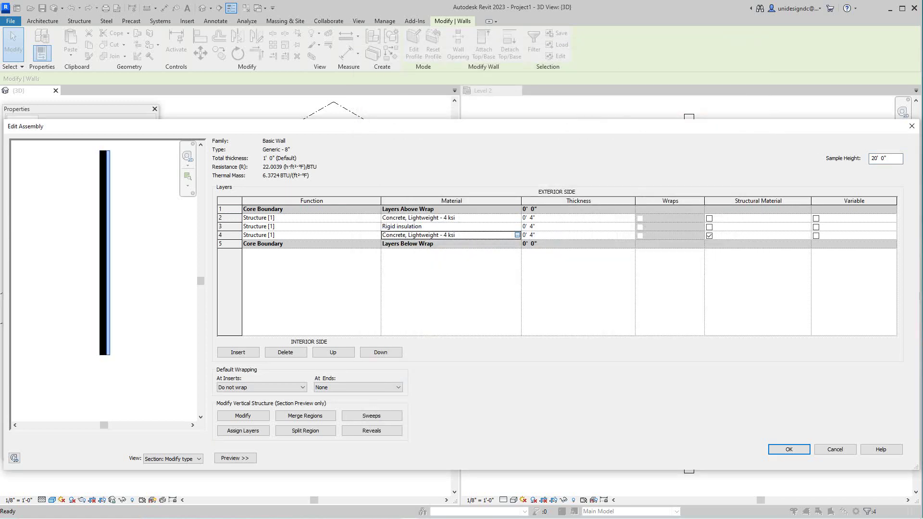
pyautogui.click(516, 235)
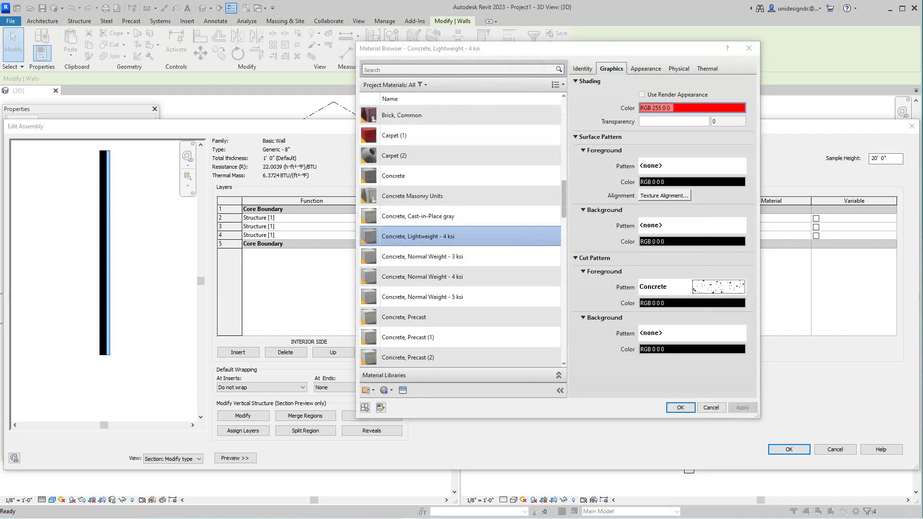
pyautogui.click(692, 107)
pyautogui.click(469, 165)
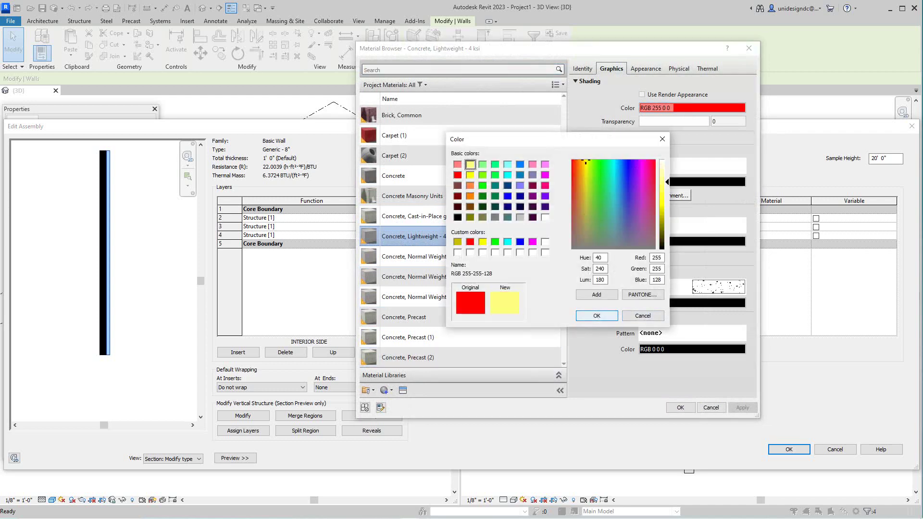
pyautogui.click(597, 315)
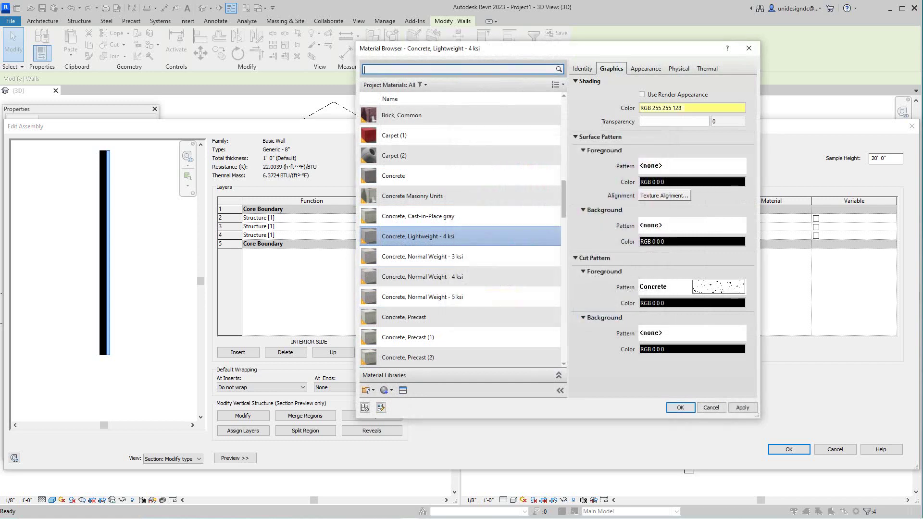
pyautogui.click(741, 407)
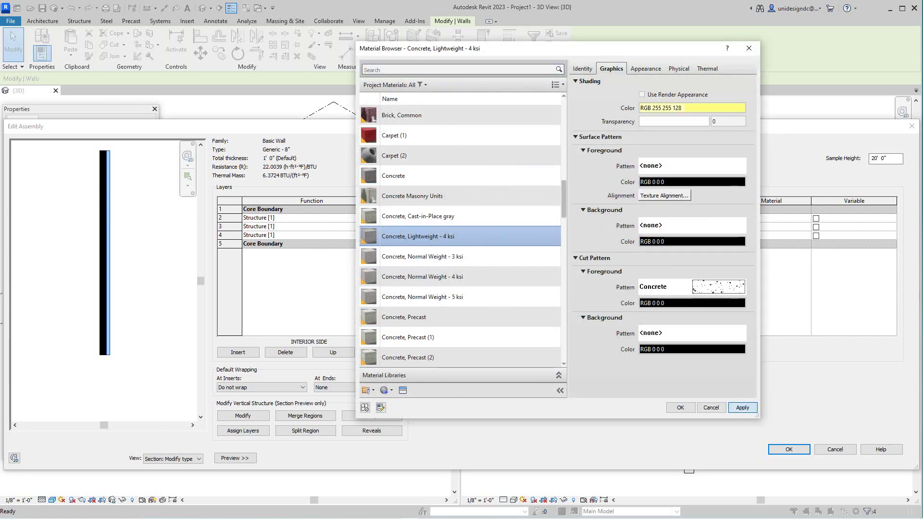
pyautogui.click(680, 407)
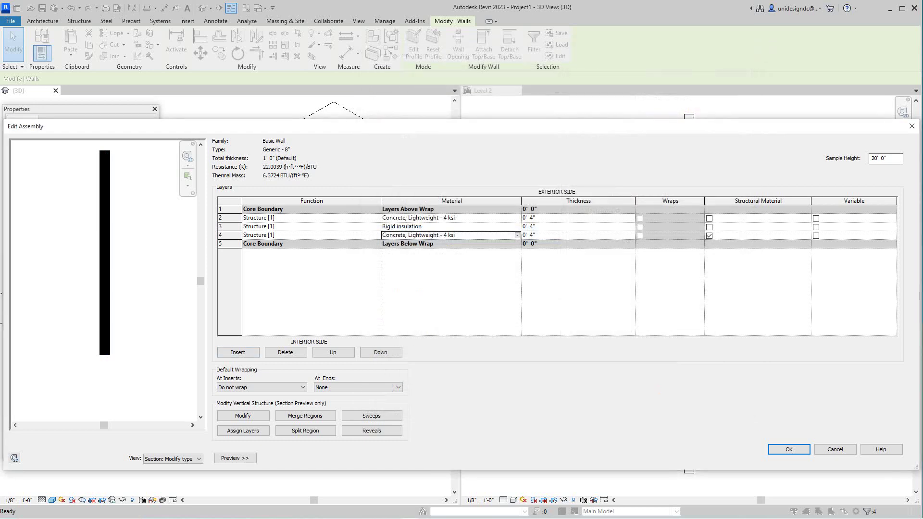
pyautogui.click(789, 448)
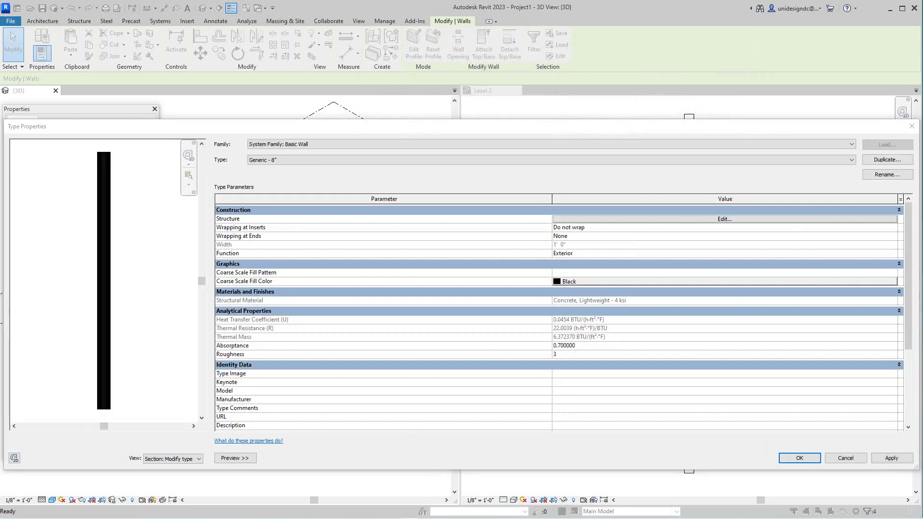
pyautogui.press('Return')
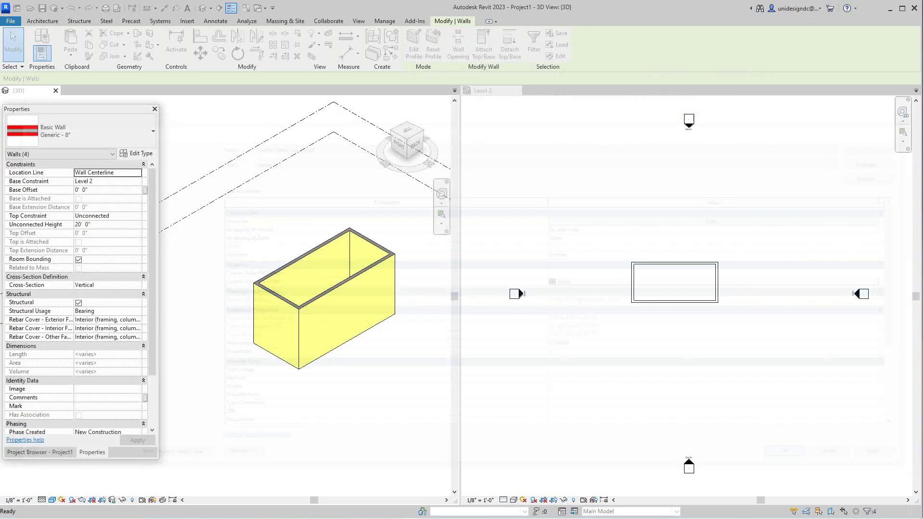
pyautogui.press('Escape')
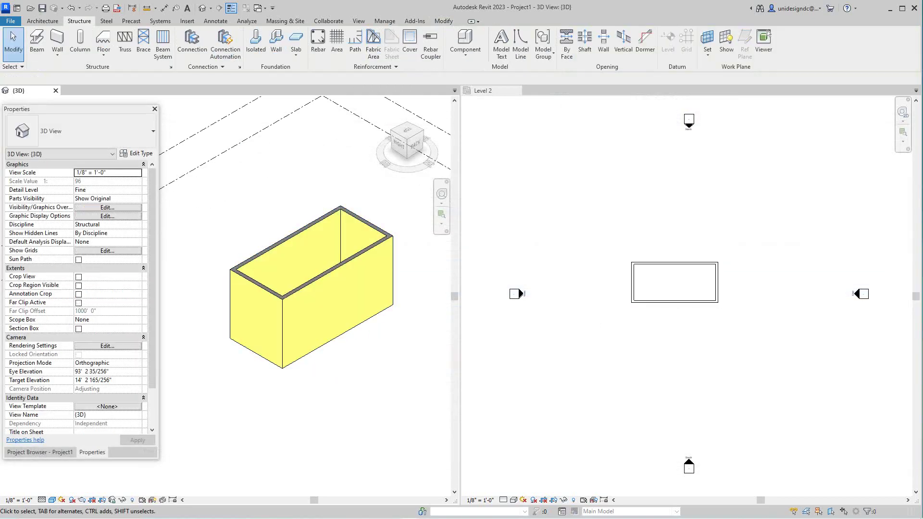
# Step: Examine the yellow-shaded walls from the back-left side in the 3D view
pyautogui.moveTo(416, 144)
pyautogui.mouseDown()
pyautogui.moveTo(415, 158)
pyautogui.moveTo(402, 162)
pyautogui.moveTo(402, 140)
pyautogui.mouseUp()
pyautogui.keyDown('shift'); pyautogui.moveTo(273, 313); pyautogui.dragTo(255, 313, button='middle'); pyautogui.keyUp('shift')
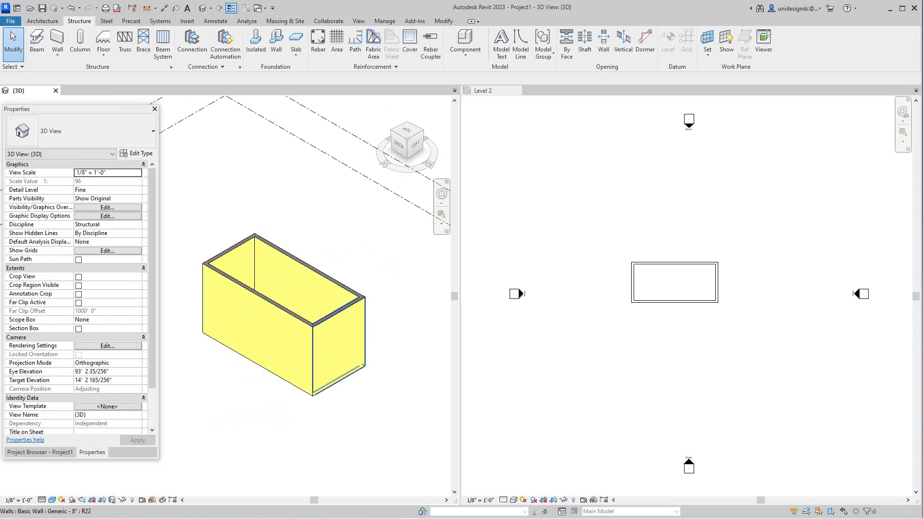
pyautogui.scroll(1, 387, 326)
pyautogui.scroll(2, 386, 326)
pyautogui.scroll(-3, 384, 331)
pyautogui.moveTo(385, 331); pyautogui.dragTo(384, 317, button='middle')
pyautogui.click(136, 153)
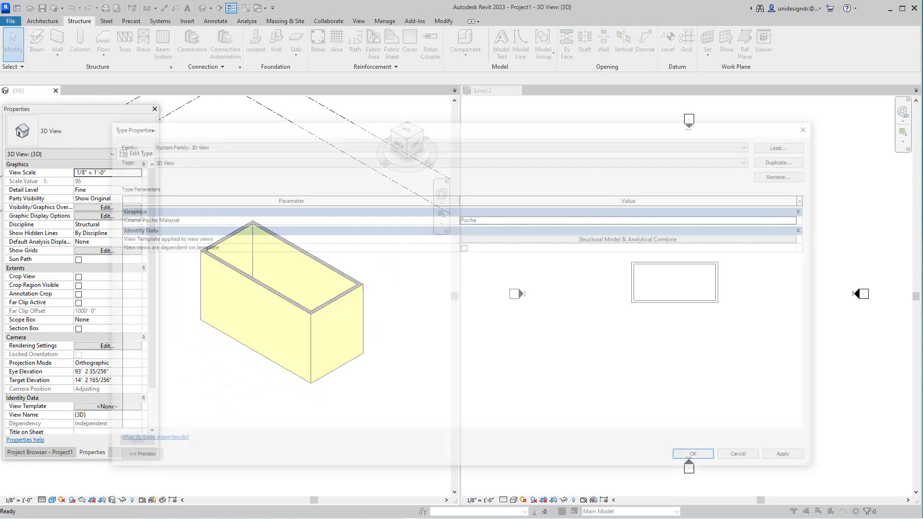
pyautogui.click(744, 457)
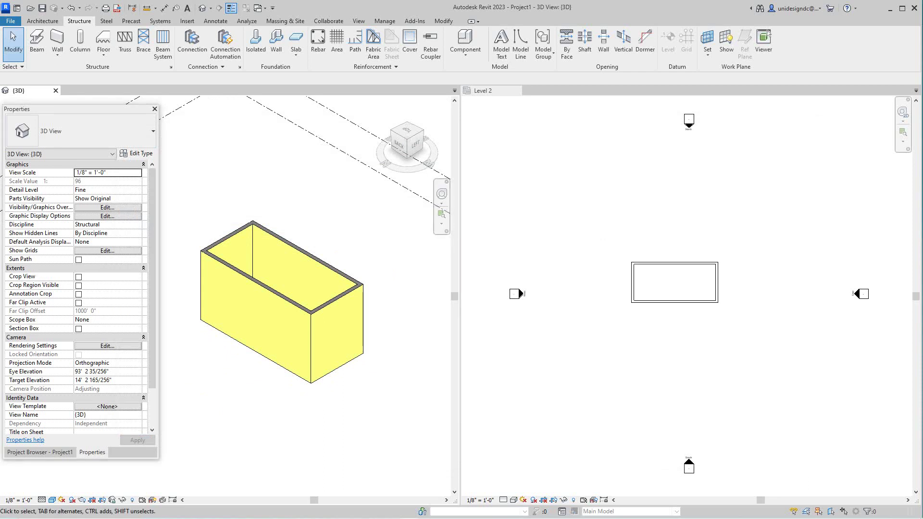
# Step: Set the Level 2 plan view to Fine detail level and Consistent Colors, and check the wall layers there
pyautogui.hotkey('ctrl', 'Tab')
pyautogui.click(502, 499)
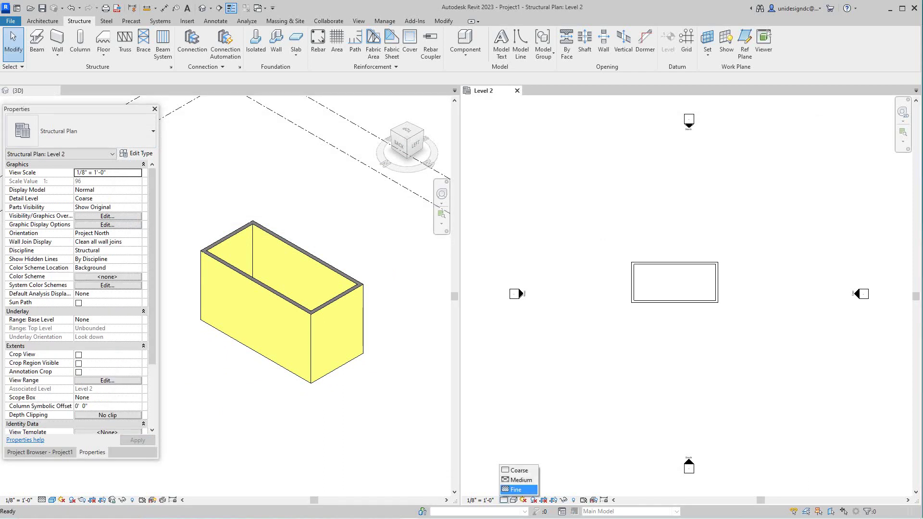
pyautogui.click(516, 490)
pyautogui.scroll(5, 648, 269)
pyautogui.moveTo(607, 261); pyautogui.dragTo(552, 211, button='middle')
pyautogui.scroll(1, 580, 338)
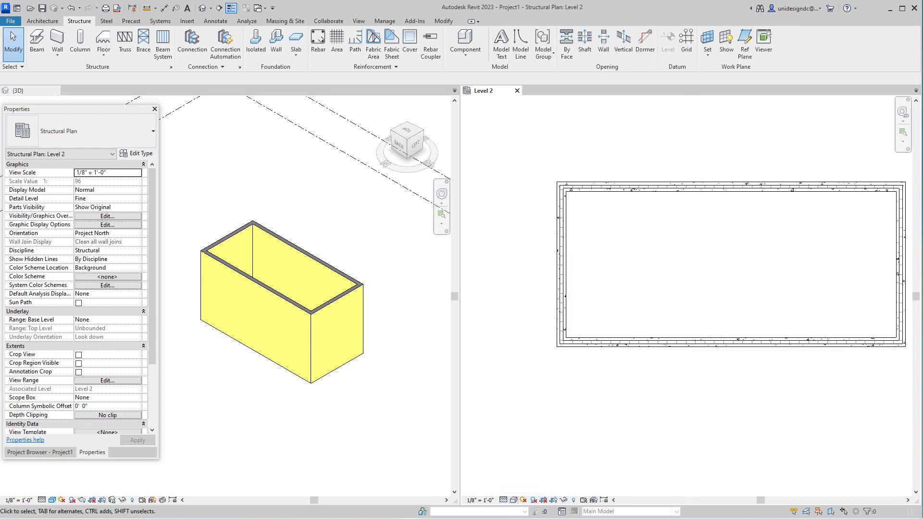
pyautogui.click(513, 499)
pyautogui.click(534, 485)
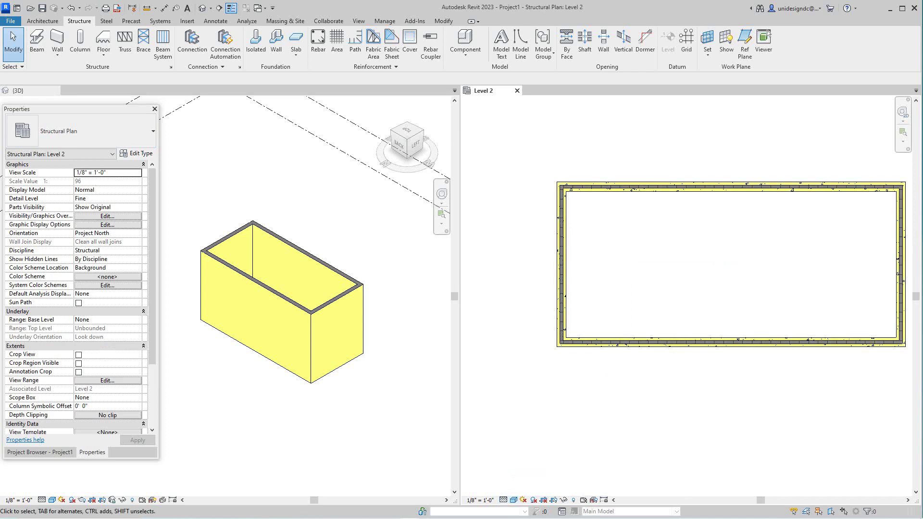
pyautogui.scroll(2, 737, 109)
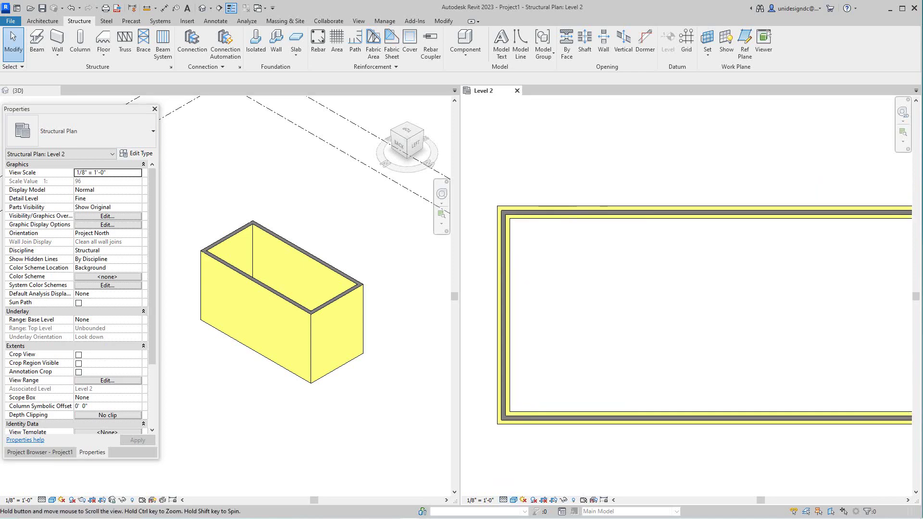
pyautogui.scroll(-2, 553, 229)
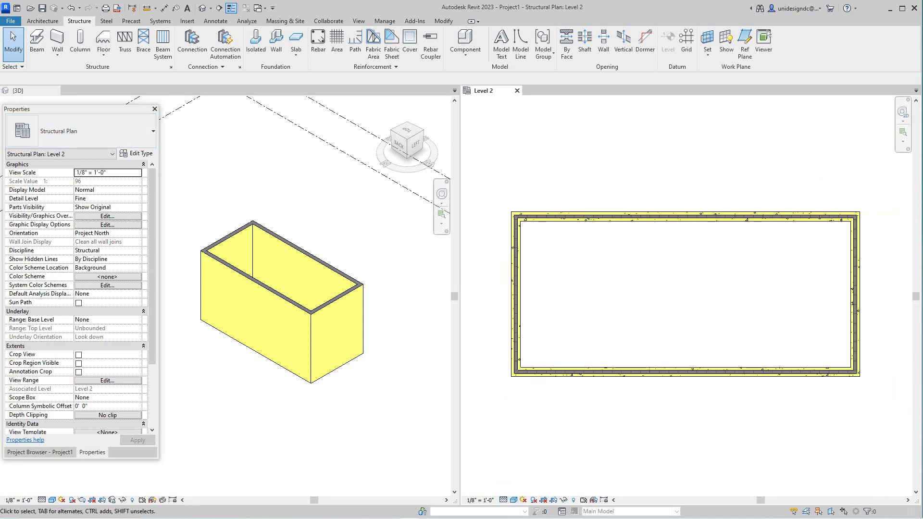
pyautogui.click(136, 153)
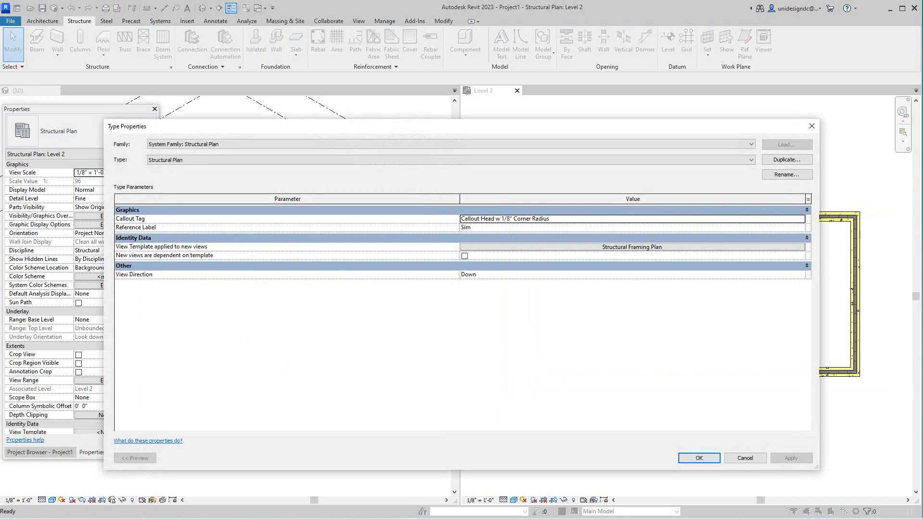
pyautogui.click(745, 457)
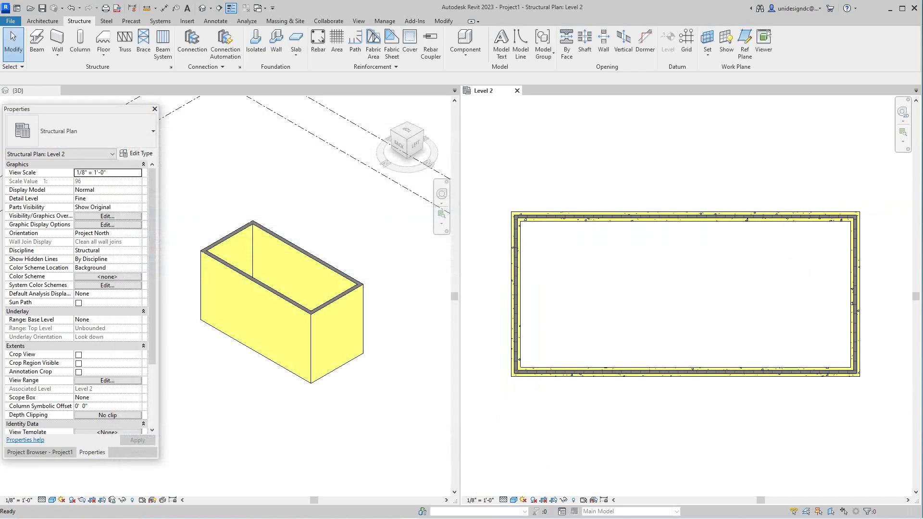
pyautogui.click(136, 153)
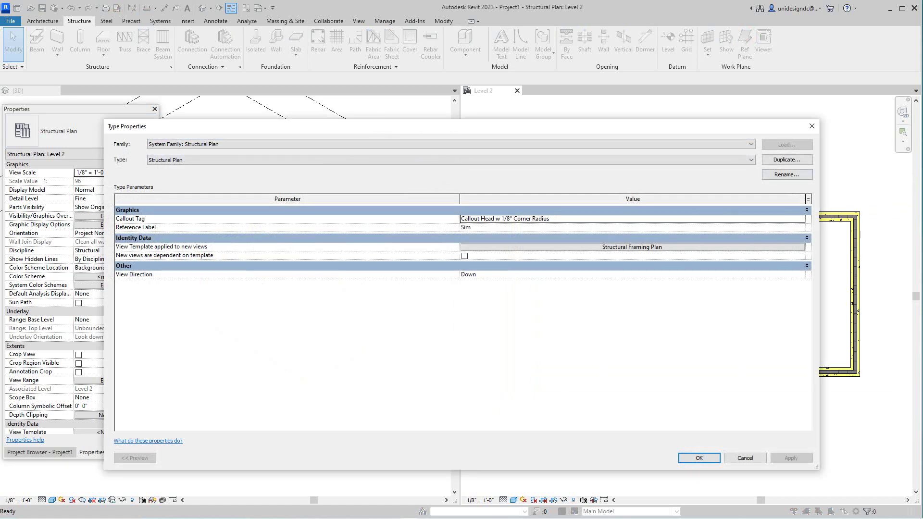
pyautogui.click(744, 457)
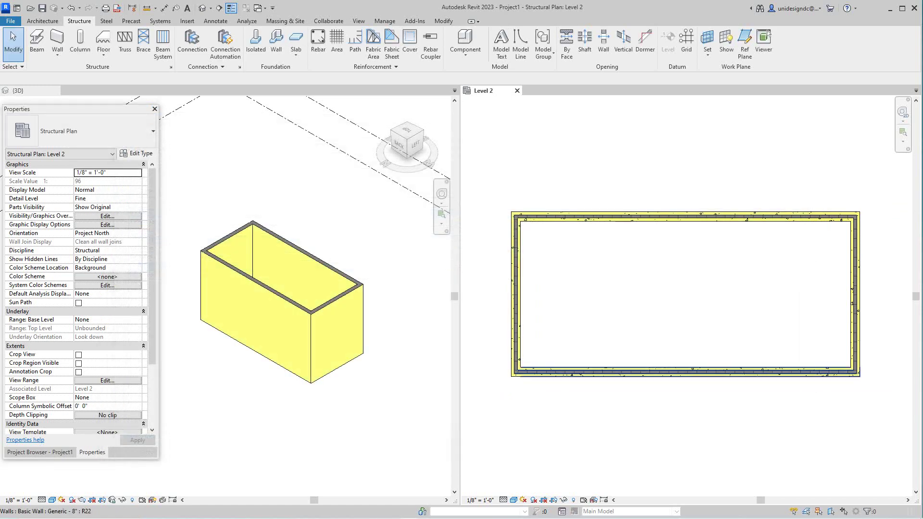
# Step: Select the chain of four Level 2 walls and duplicate their type as Generic - 8" 2
pyautogui.press('Tab')
pyautogui.click(723, 372)
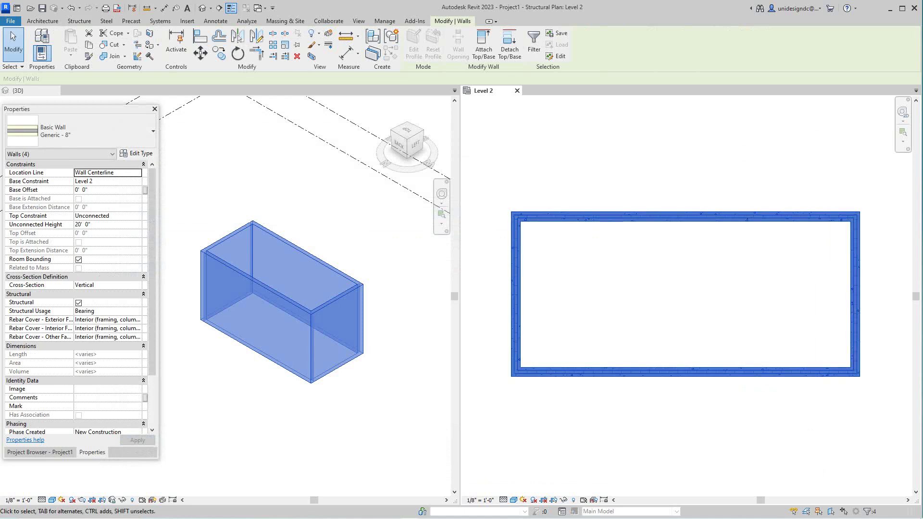
pyautogui.click(136, 153)
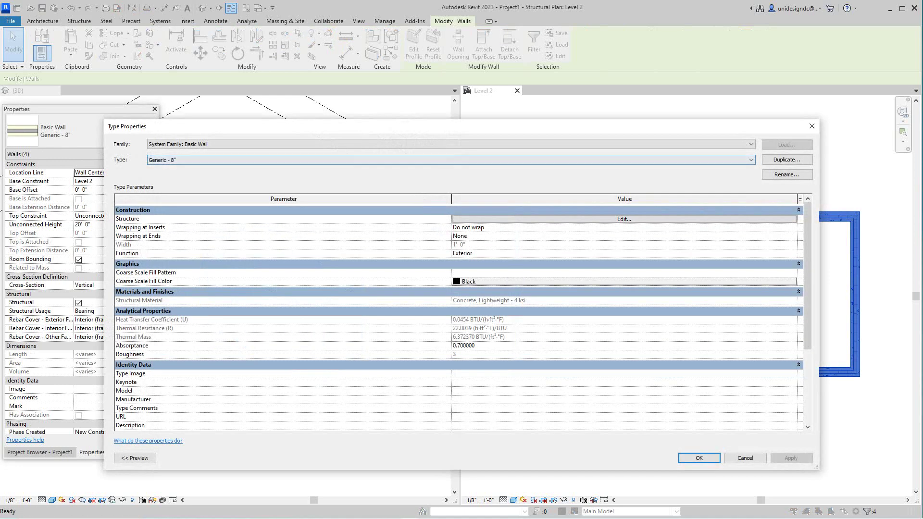
pyautogui.click(787, 159)
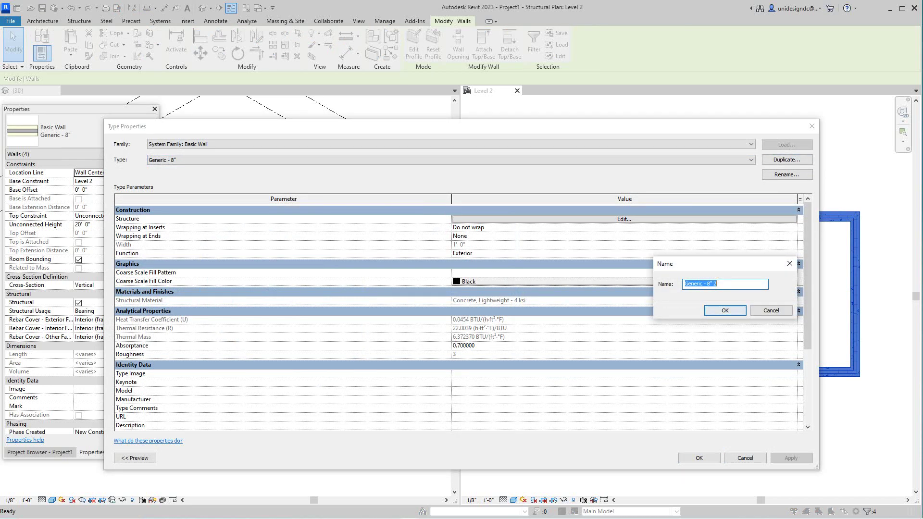
pyautogui.press('Return')
# Step: Open the duplicated type's structure and bring up the exterior concrete layer's material for editing
pyautogui.click(624, 218)
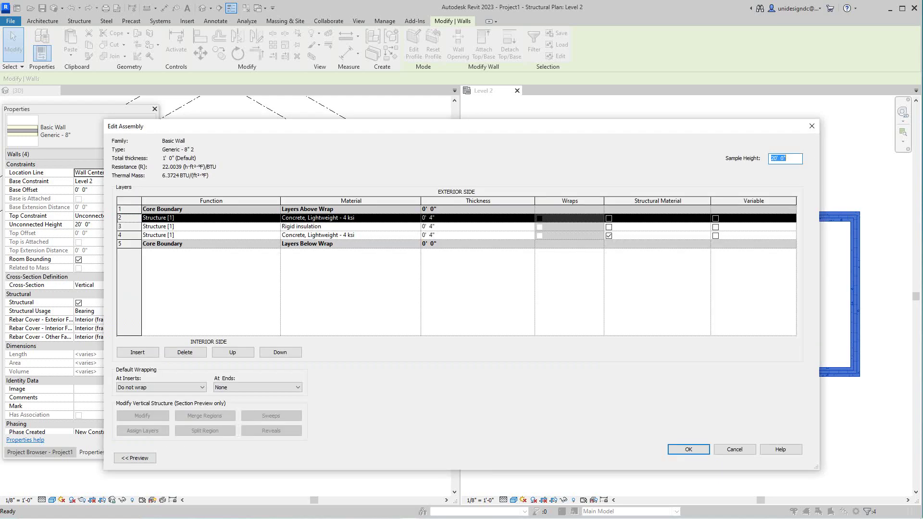
pyautogui.click(350, 218)
pyautogui.click(415, 218)
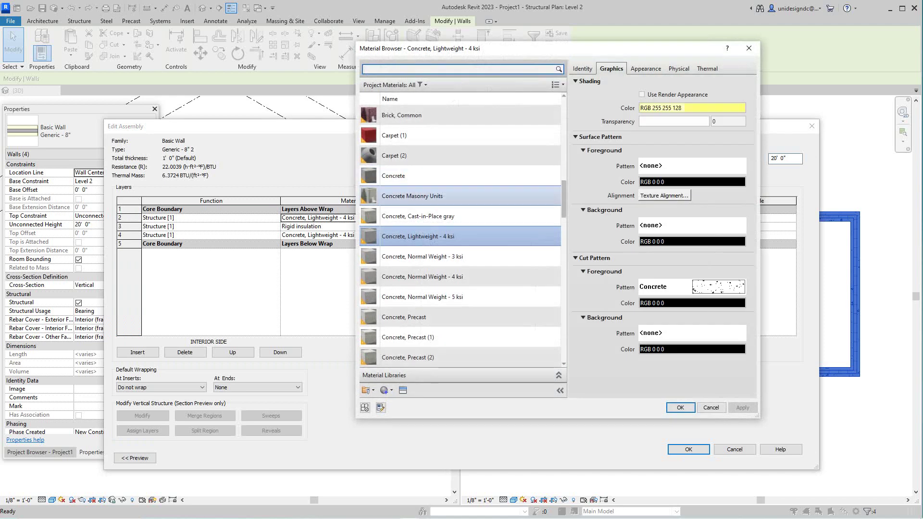
pyautogui.scroll(-1, 460, 197)
pyautogui.scroll(1, 460, 196)
# Step: Try a purple shading color, RGB 128-000-255, on the concrete material, and switch Use Render Appearance on and back off
pyautogui.click(683, 108)
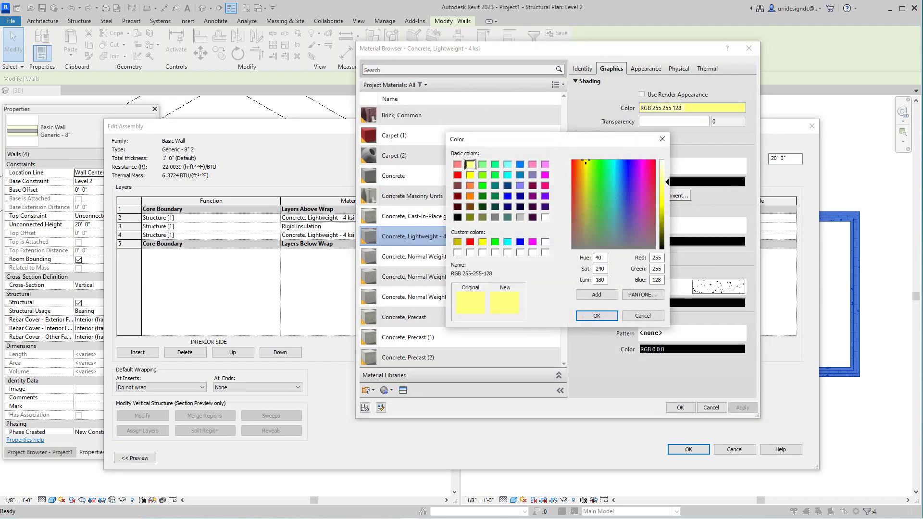
pyautogui.click(544, 196)
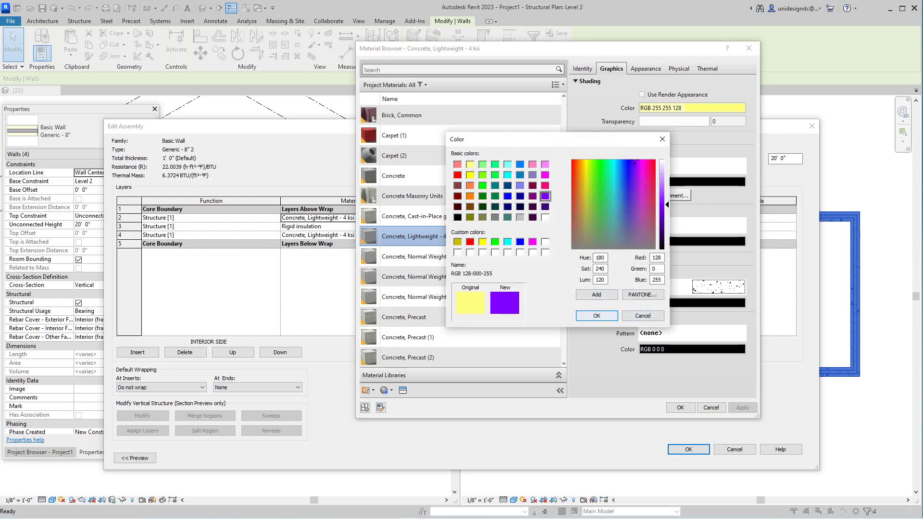
pyautogui.press('Return')
pyautogui.click(642, 94)
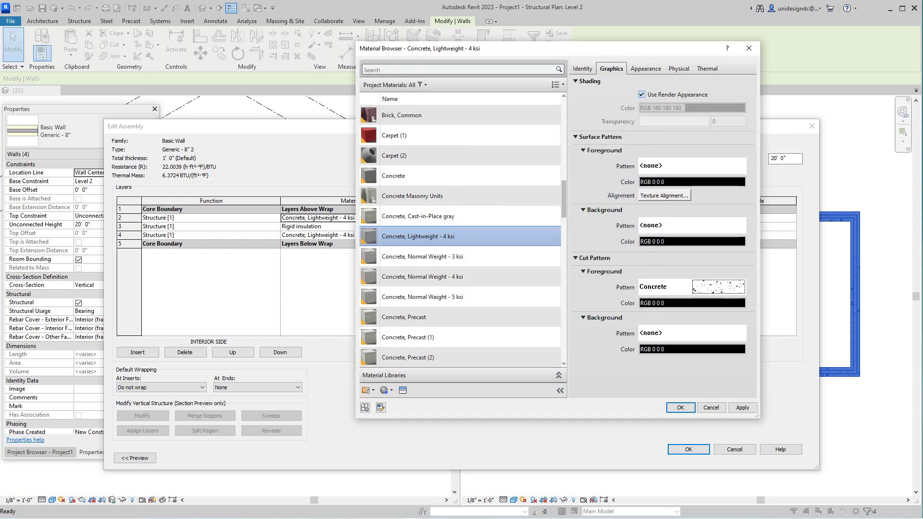
pyautogui.click(641, 94)
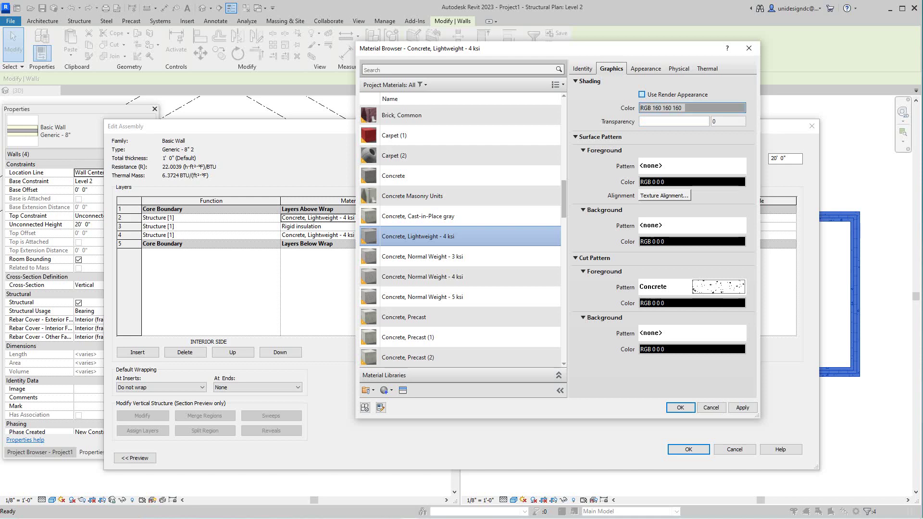
# Step: Set the concrete material's shading color to red, RGB 255-0-0, apply the wall type changes, and deselect the walls
pyautogui.click(692, 108)
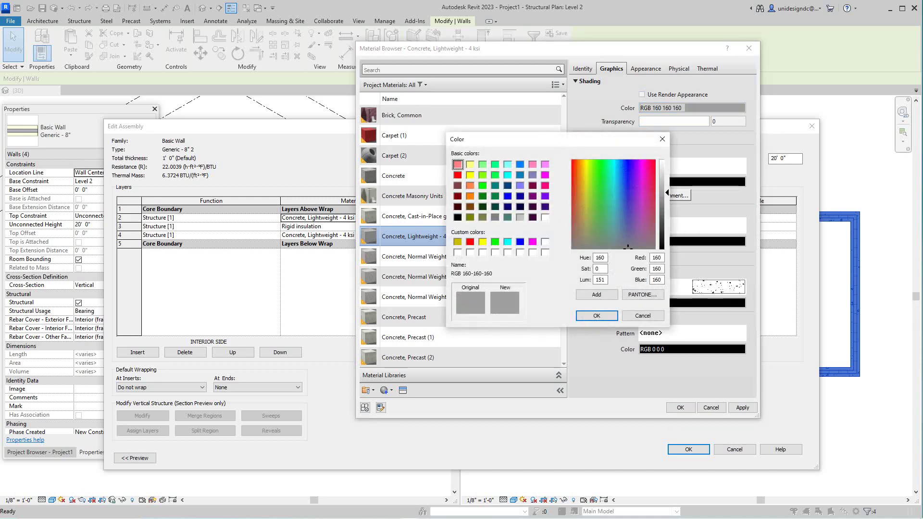
pyautogui.click(470, 242)
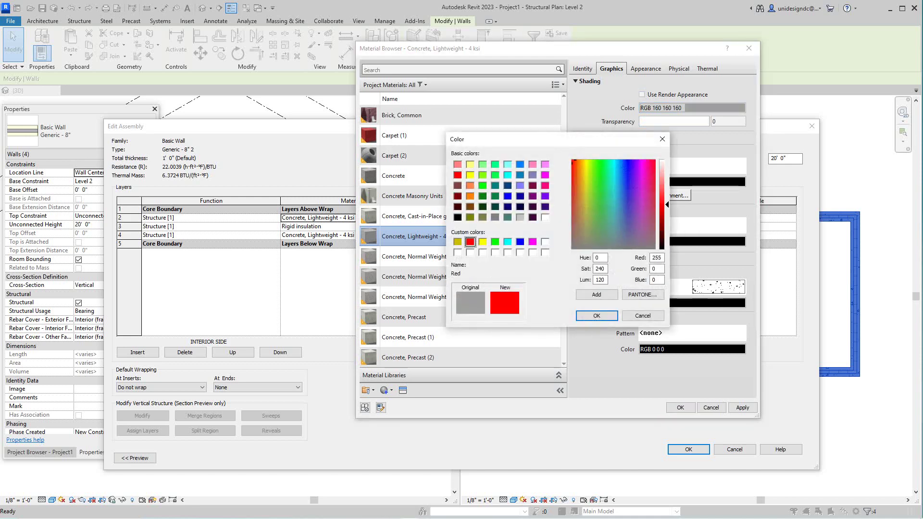
pyautogui.click(596, 315)
pyautogui.click(742, 407)
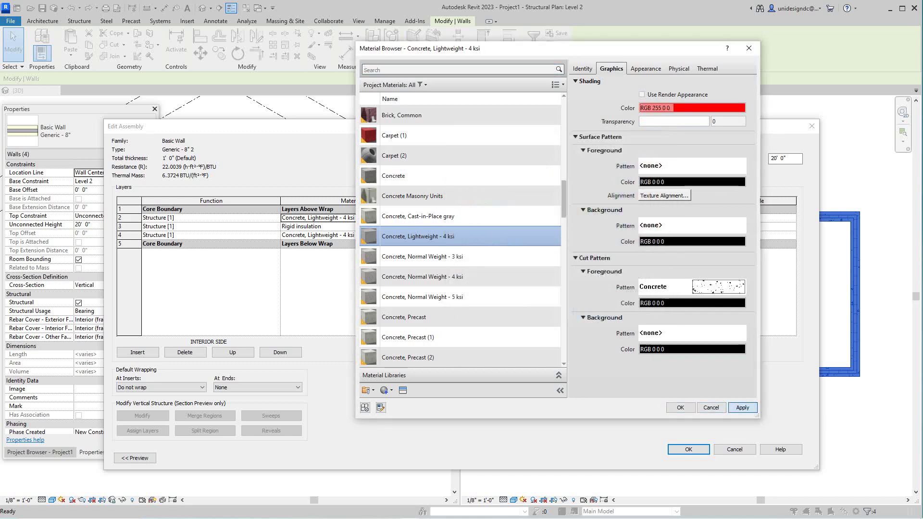
pyautogui.click(680, 407)
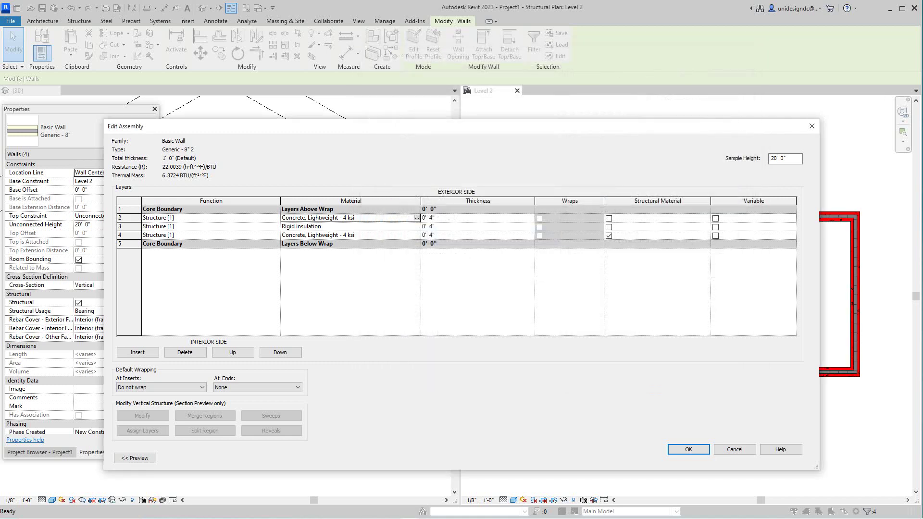
pyautogui.click(688, 449)
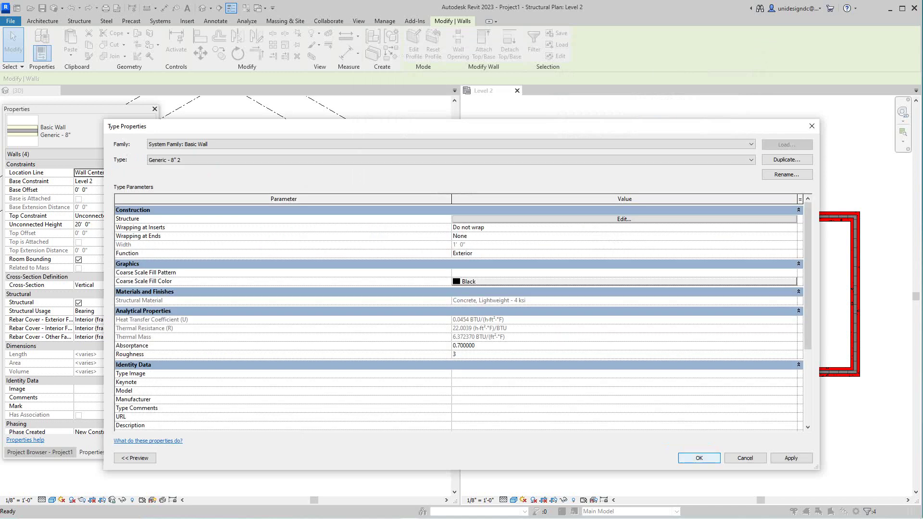
pyautogui.click(790, 458)
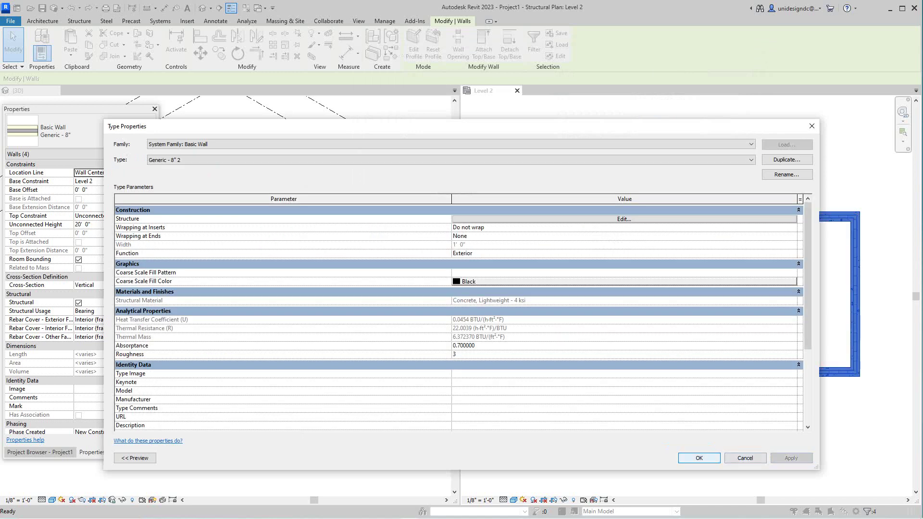
pyautogui.click(698, 457)
pyautogui.press('Escape')
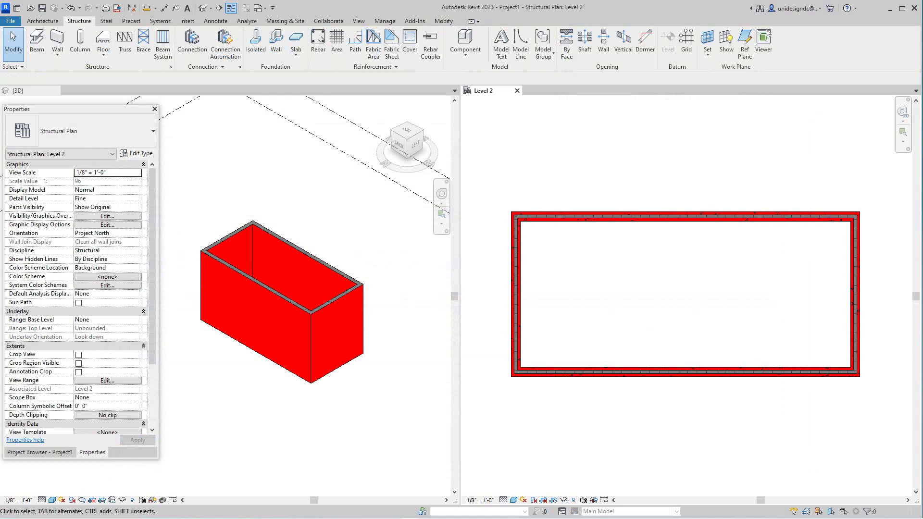
# Step: Examine the red-shaded concrete layers and the insulation between them in the Level 2 plan view
pyautogui.scroll(-1, 638, 273)
pyautogui.scroll(4, 642, 276)
pyautogui.scroll(-3, 642, 276)
pyautogui.scroll(3, 642, 276)
pyautogui.scroll(-1, 642, 276)
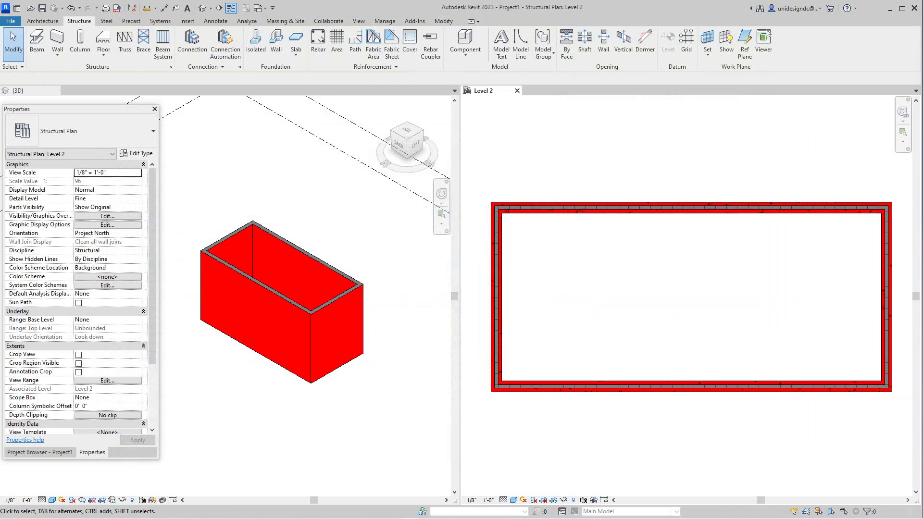
pyautogui.scroll(-1, 546, 194)
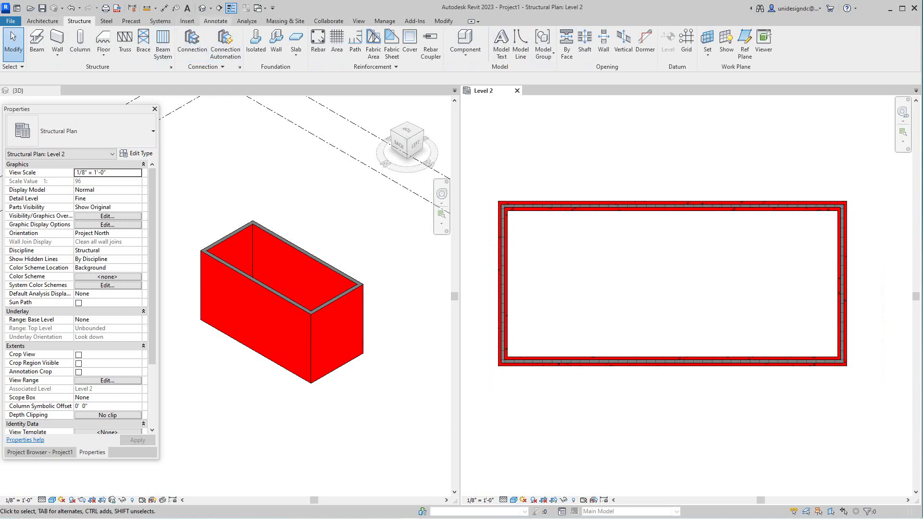
pyautogui.click(42, 21)
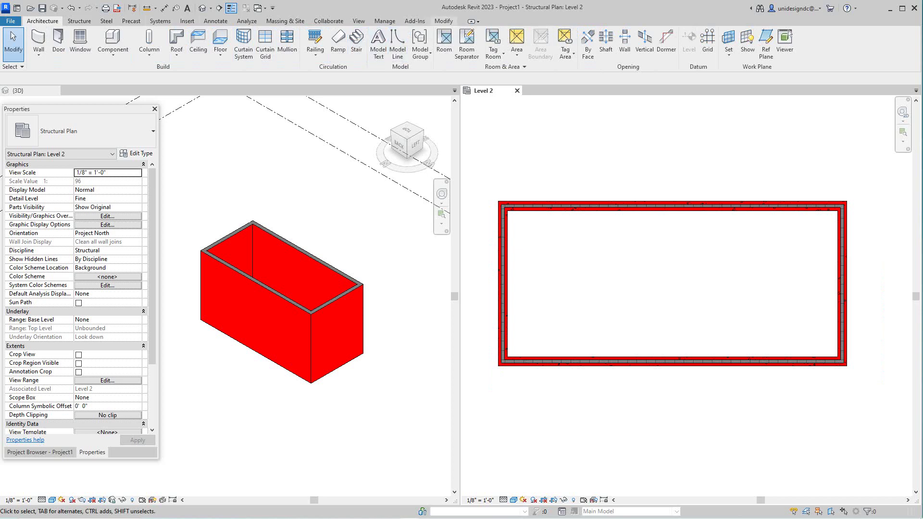
pyautogui.click(443, 20)
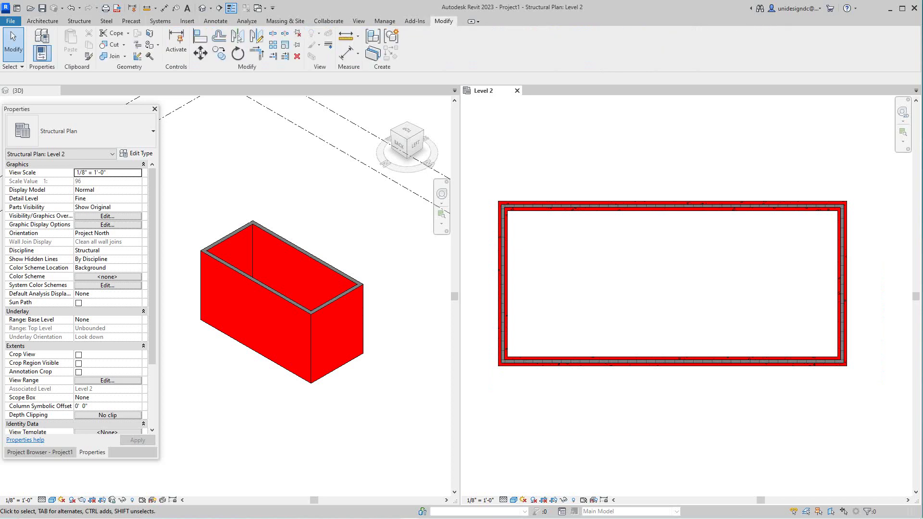
pyautogui.click(238, 37)
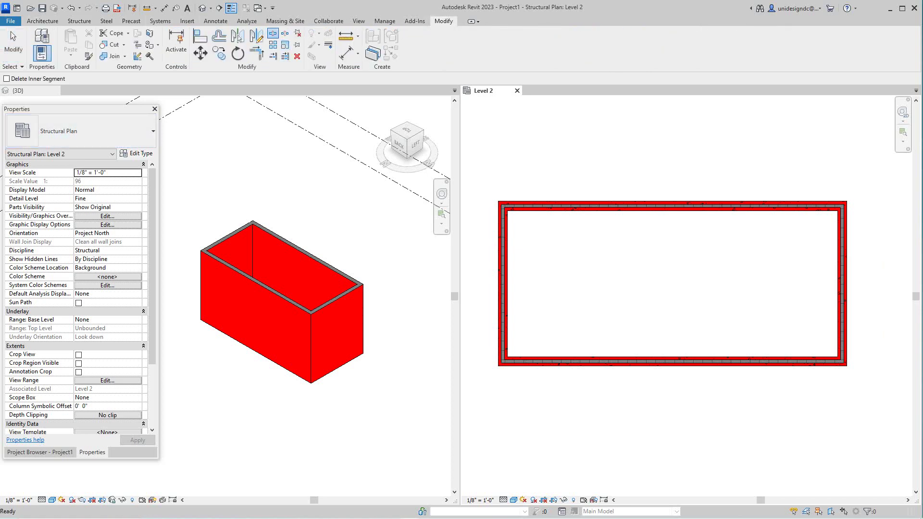
pyautogui.scroll(2, 531, 207)
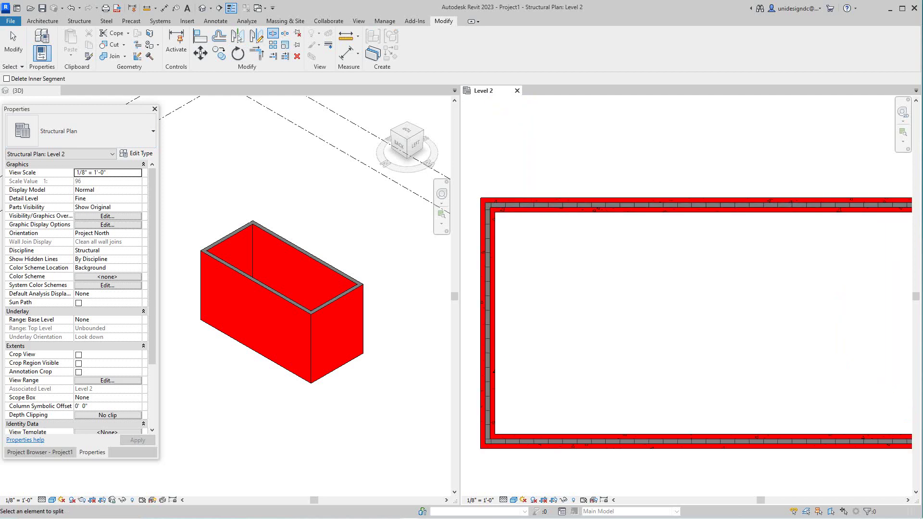
pyautogui.moveTo(113, 109); pyautogui.dragTo(165, 149)
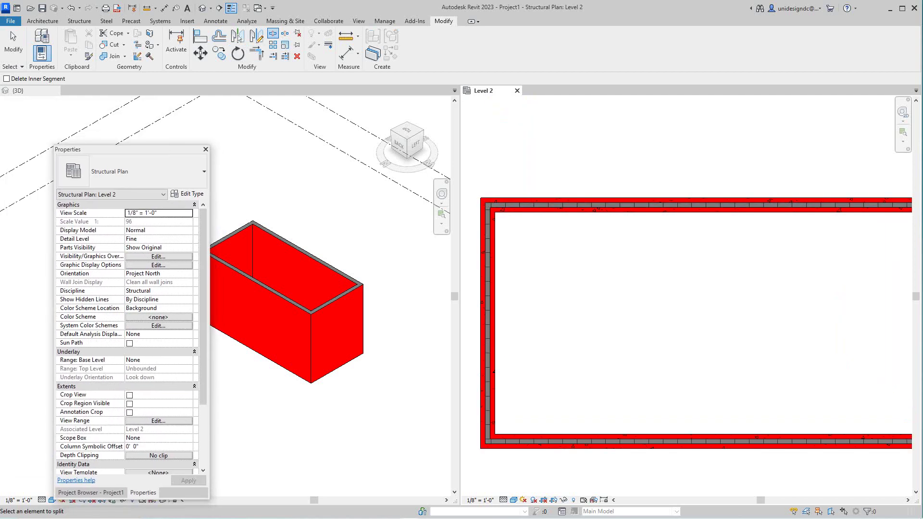
pyautogui.press('Escape')
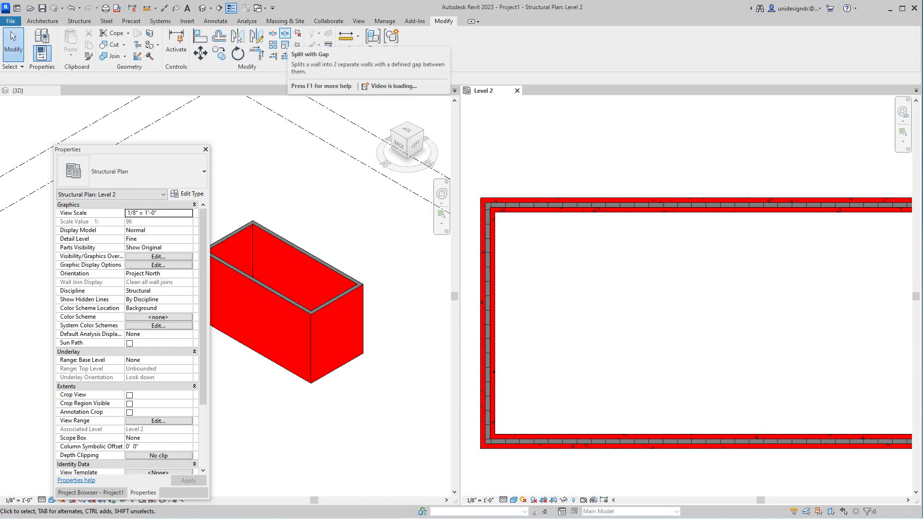
# Step: Split the plan's upper wall with a 3/4" joint gap near its left end and about 13'-6" from the left corner, and check the middle segment
pyautogui.click(284, 33)
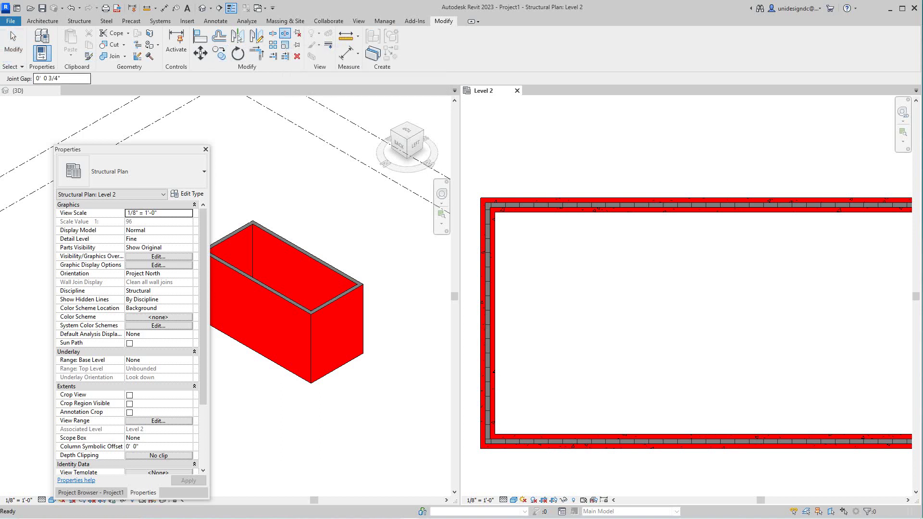
pyautogui.scroll(-2, 579, 200)
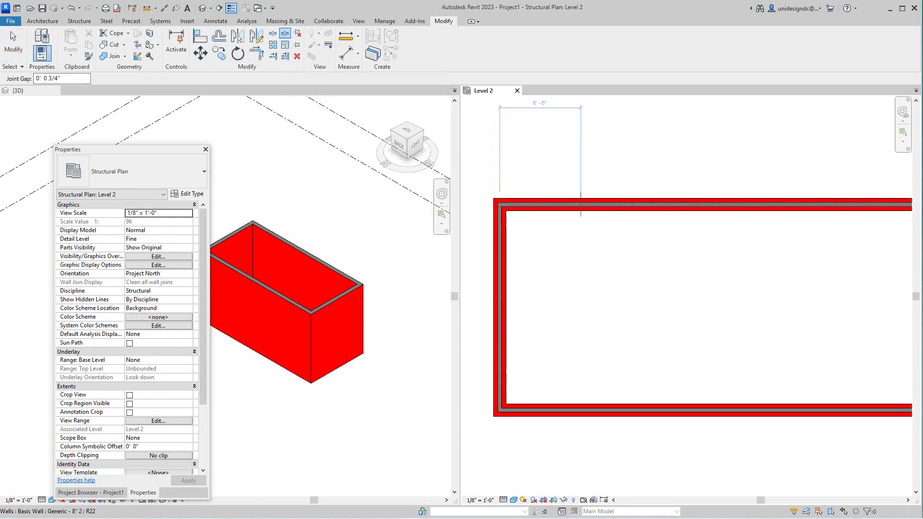
pyautogui.click(579, 203)
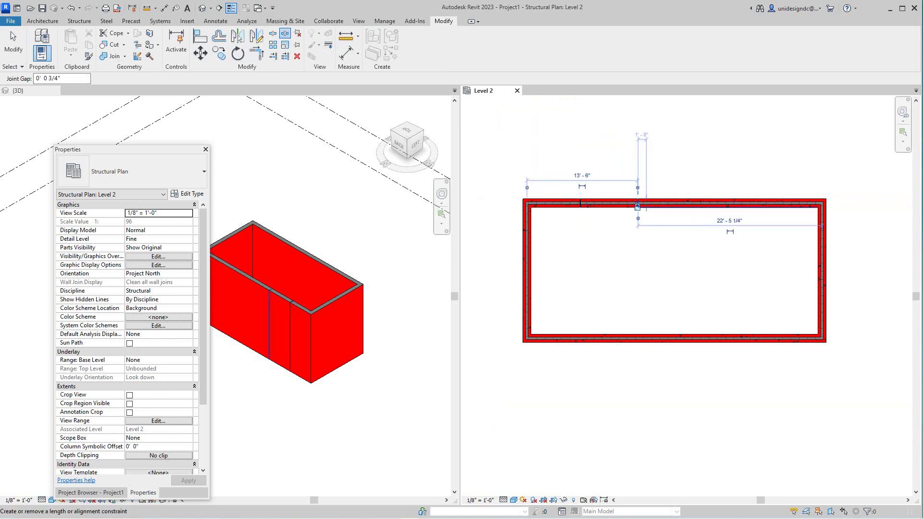
pyautogui.click(637, 203)
pyautogui.press('Escape')
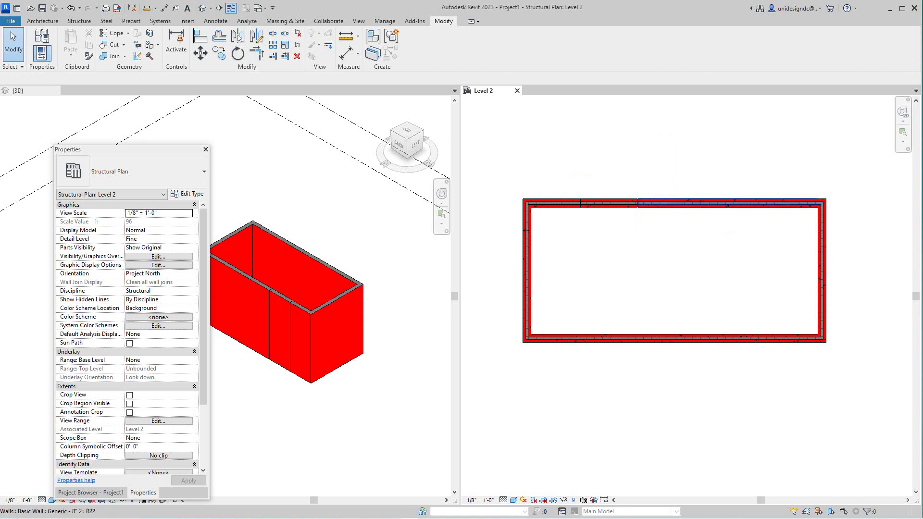
pyautogui.scroll(5, 580, 206)
pyautogui.scroll(-4, 584, 224)
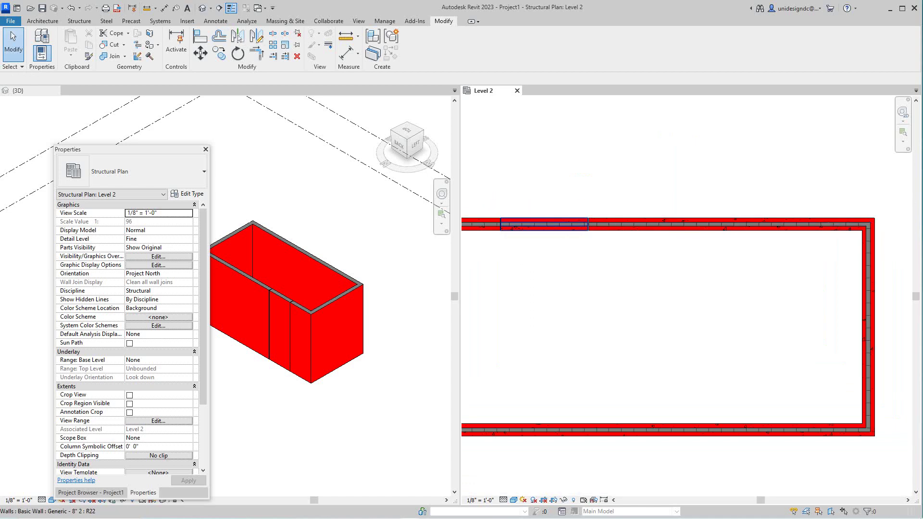
pyautogui.click(543, 224)
pyautogui.press('Escape')
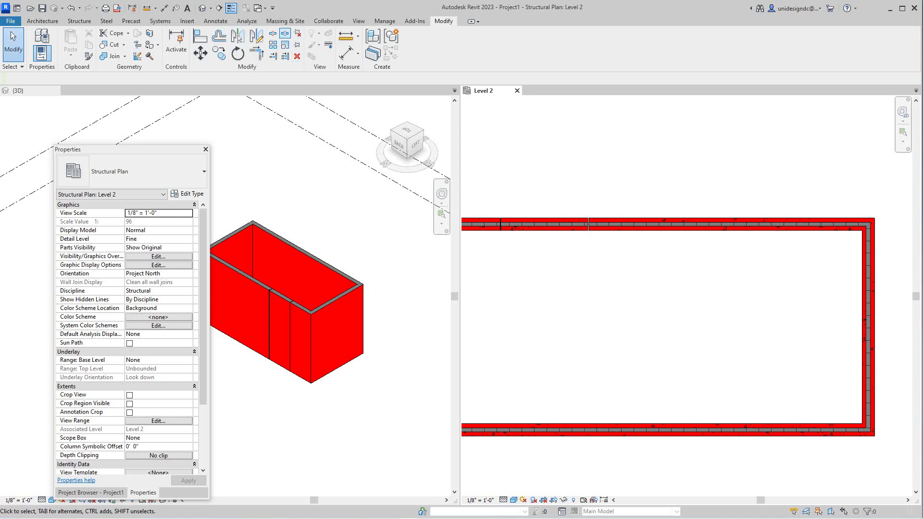
# Step: Split the rest of the plan's upper wall with three more 3/4" joint gaps, the last about 2'-6" from the right corner
pyautogui.click(285, 33)
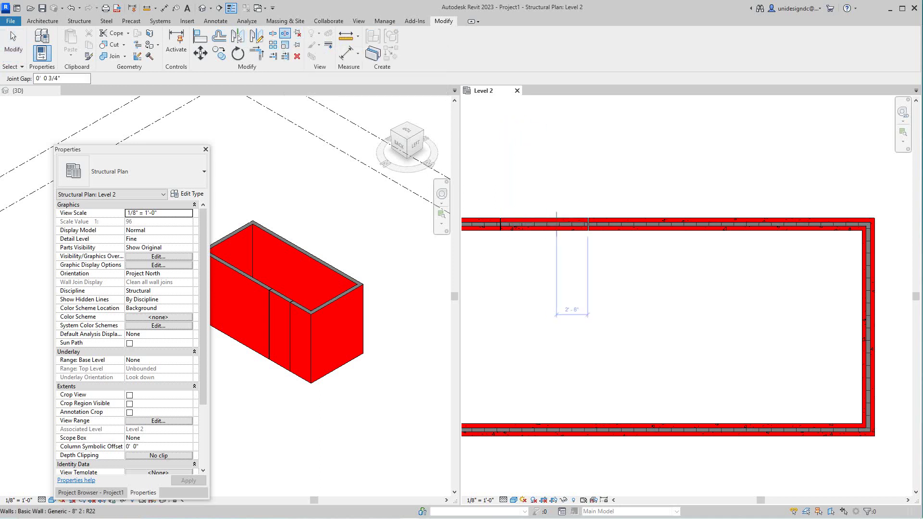
pyautogui.click(682, 224)
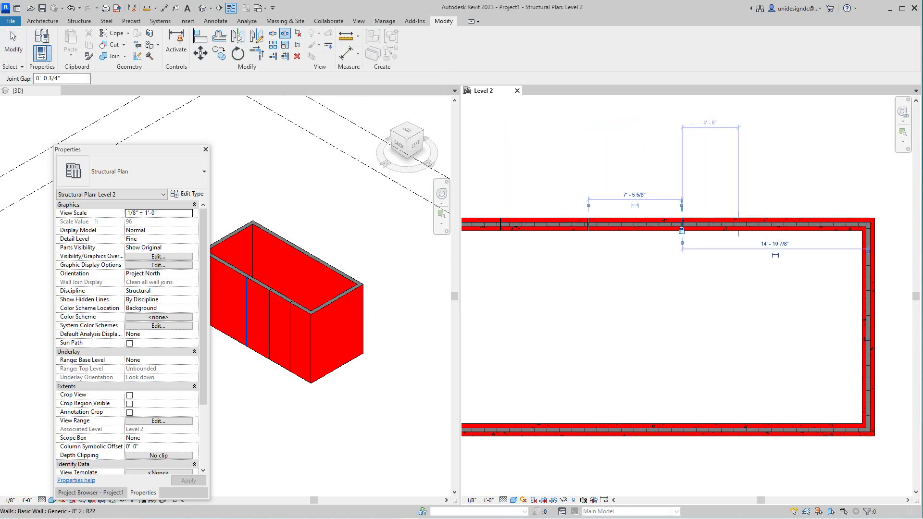
pyautogui.click(762, 224)
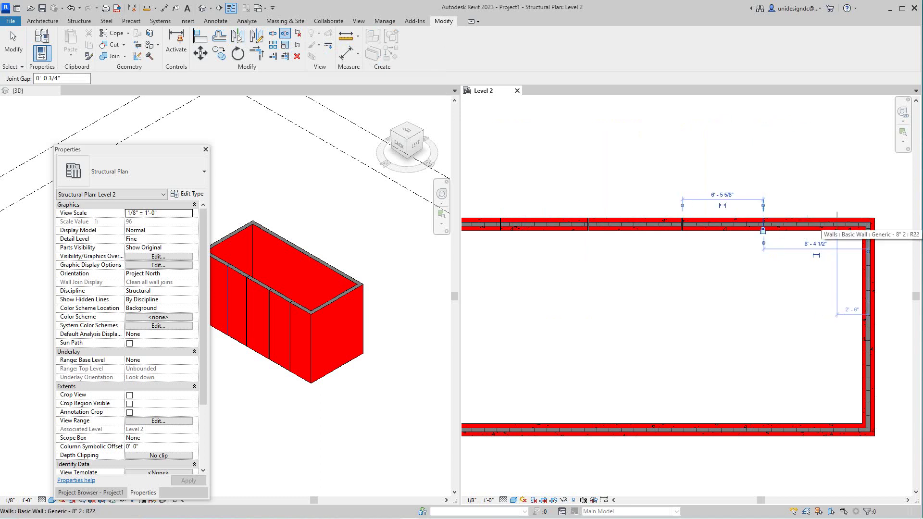
pyautogui.click(837, 223)
# Step: Split the plan's right wall with 3/4" joint gaps about 4' and 9'-6" from the upper corner and 3' from the lower corner
pyautogui.click(868, 274)
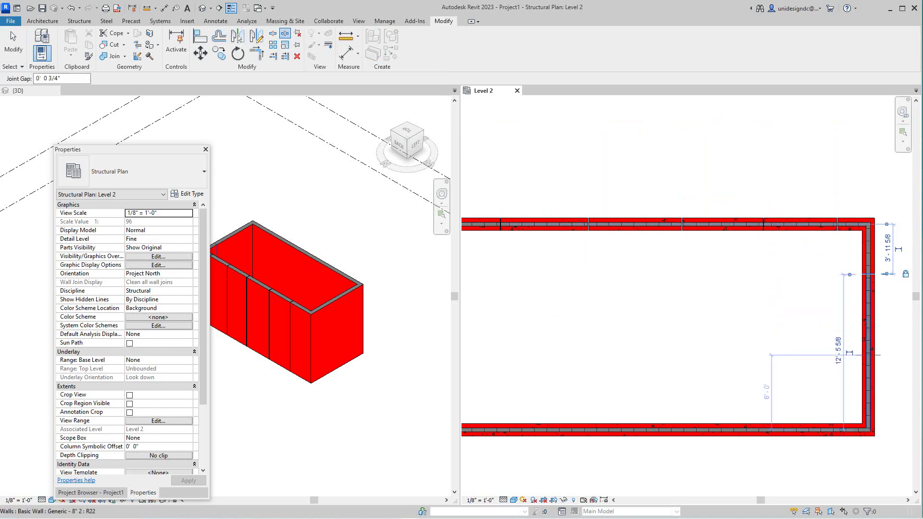
pyautogui.click(868, 342)
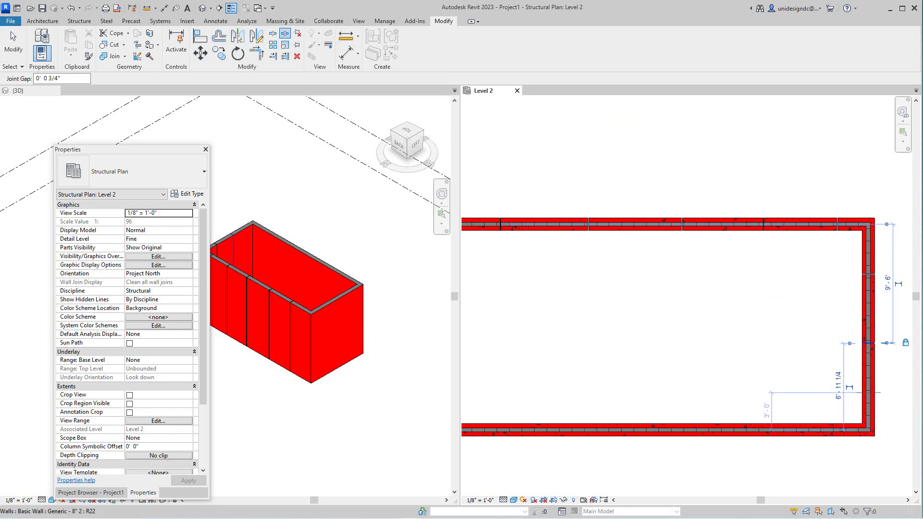
pyautogui.click(868, 392)
# Step: Split the plan's lower wall with five 3/4" joint gaps, ranging from about 3' to 33'-6" from its right corner
pyautogui.click(830, 430)
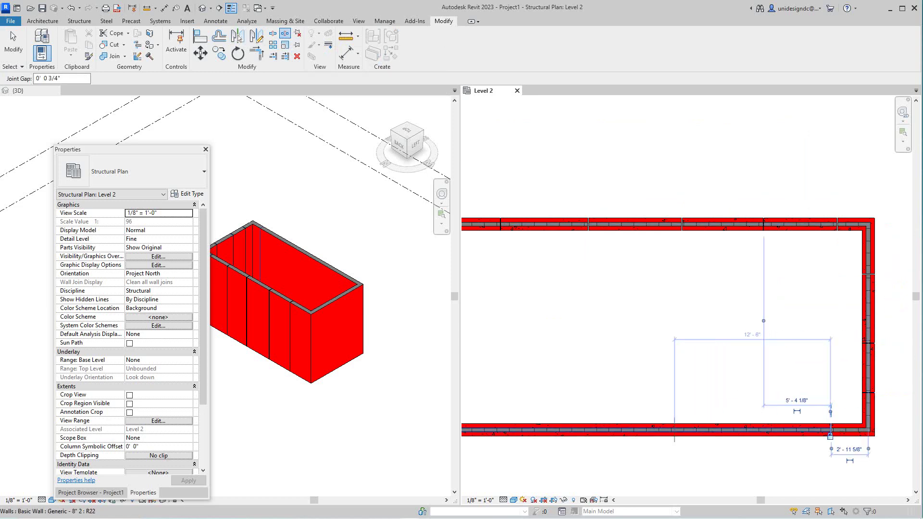
pyautogui.click(674, 430)
pyautogui.click(568, 430)
pyautogui.scroll(-3, 535, 414)
pyautogui.scroll(1, 535, 413)
pyautogui.click(527, 423)
pyautogui.scroll(-3, 534, 412)
pyautogui.moveTo(535, 412); pyautogui.dragTo(606, 417, button='middle')
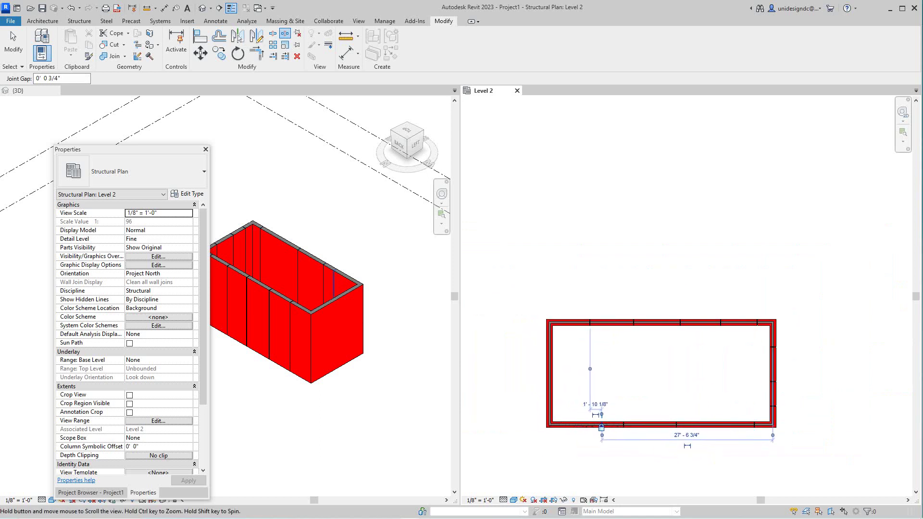
pyautogui.click(565, 426)
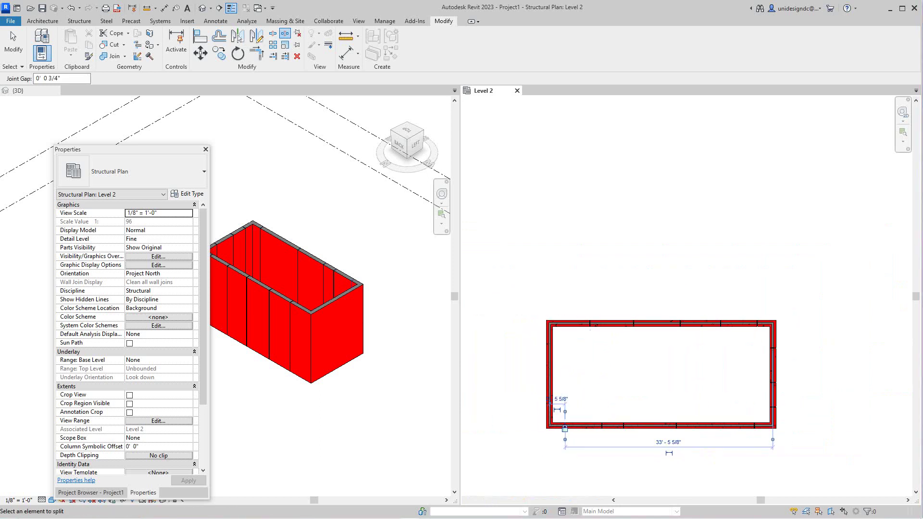
# Step: Split the plan's left wall with 3/4" joint gaps, making panels about 4'-6" and 4'-4 1/2" long, and end the splitting
pyautogui.scroll(3, 553, 408)
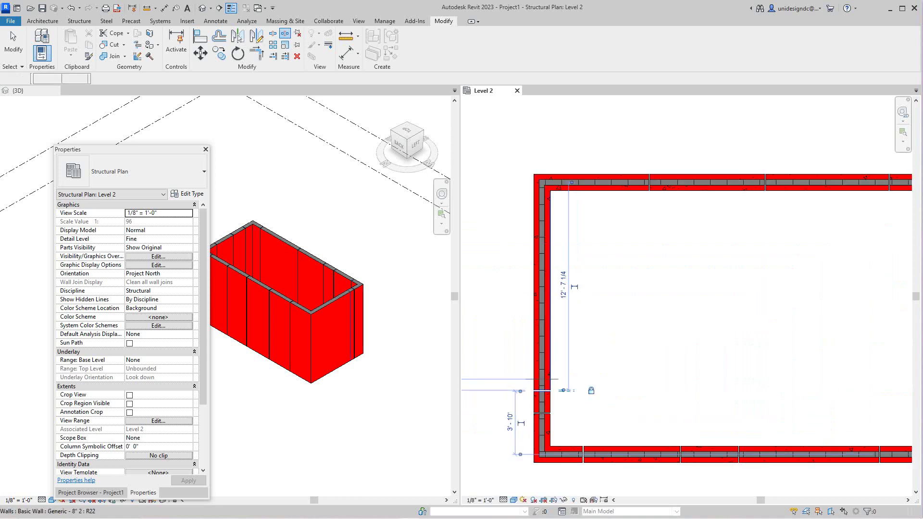
pyautogui.click(542, 316)
pyautogui.click(542, 243)
pyautogui.rightClick(592, 242)
pyautogui.click(607, 247)
pyautogui.scroll(1, 592, 241)
pyautogui.rightClick(591, 242)
pyautogui.click(606, 247)
# Step: Review the layer structure in the type properties of a left wall panel without changing it
pyautogui.click(526, 283)
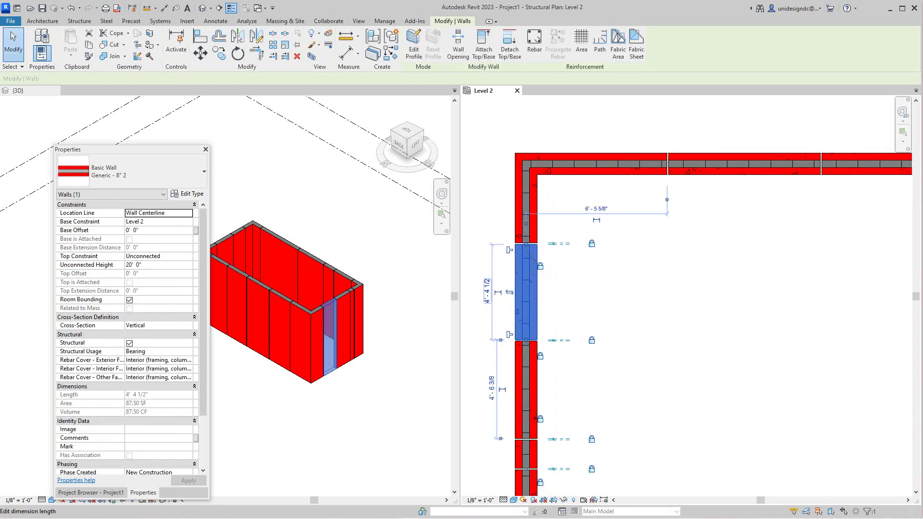
pyautogui.click(187, 194)
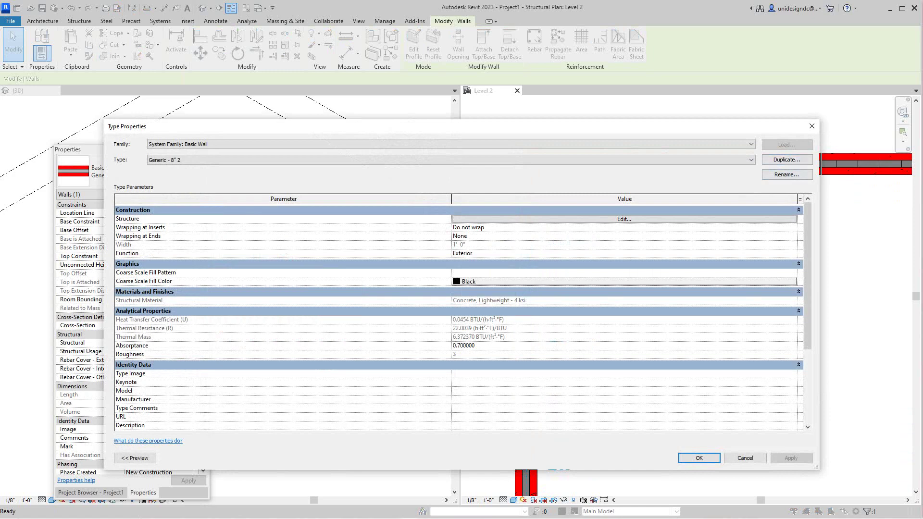
pyautogui.click(623, 219)
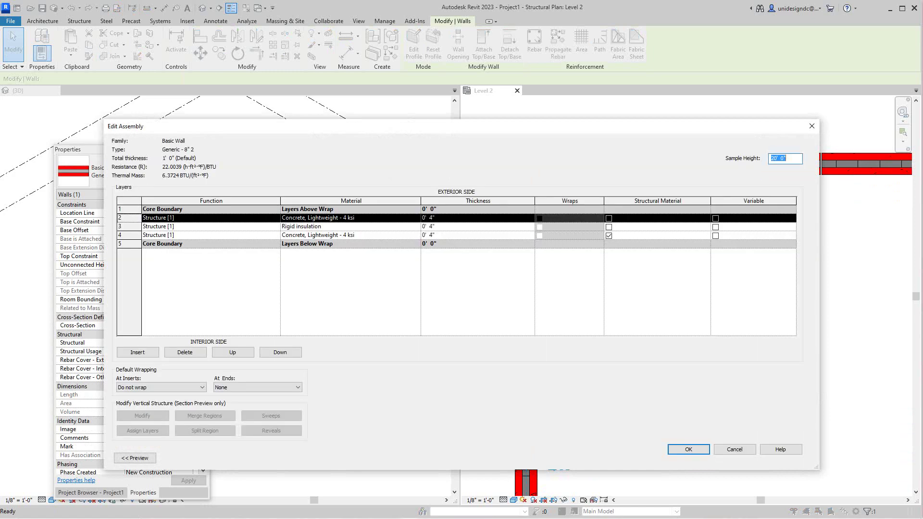
pyautogui.click(734, 449)
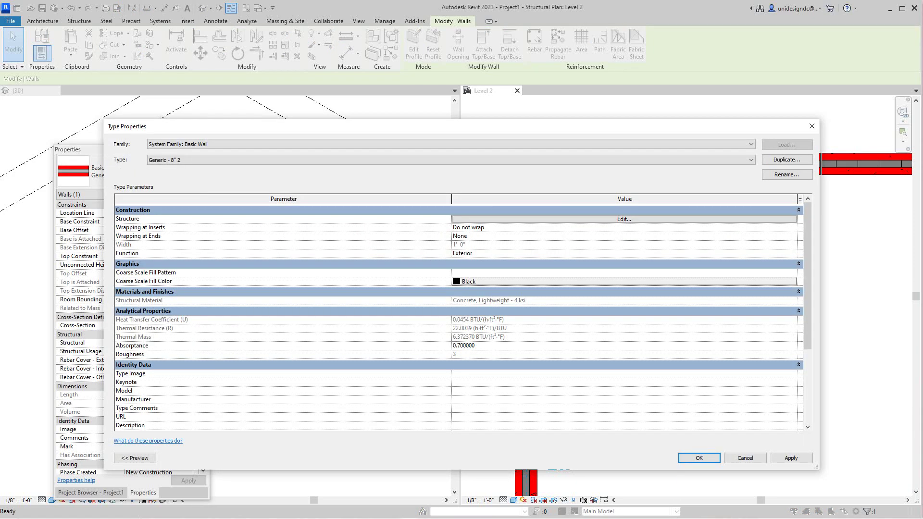
pyautogui.click(699, 457)
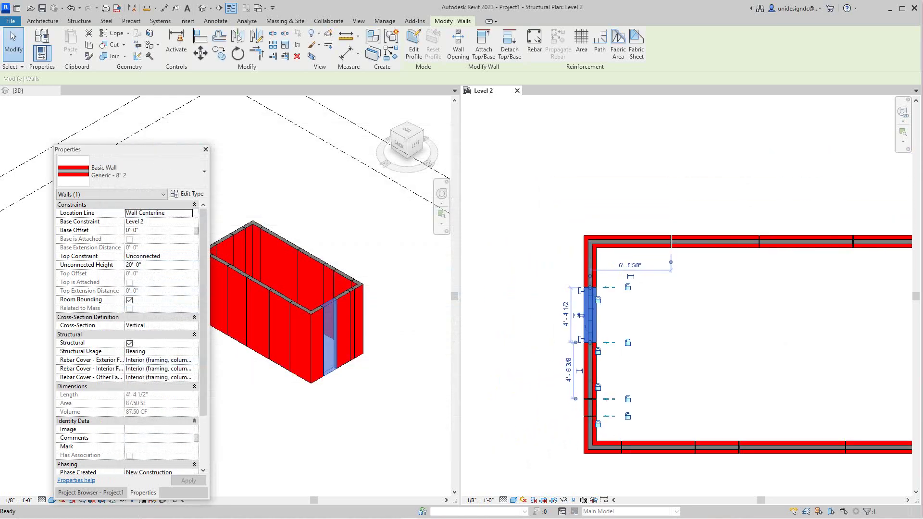
# Step: Examine the selected left wall panel and the joint gaps around it in the plan and 3D views
pyautogui.scroll(2, 673, 331)
pyautogui.scroll(2, 582, 214)
pyautogui.scroll(-3, 581, 221)
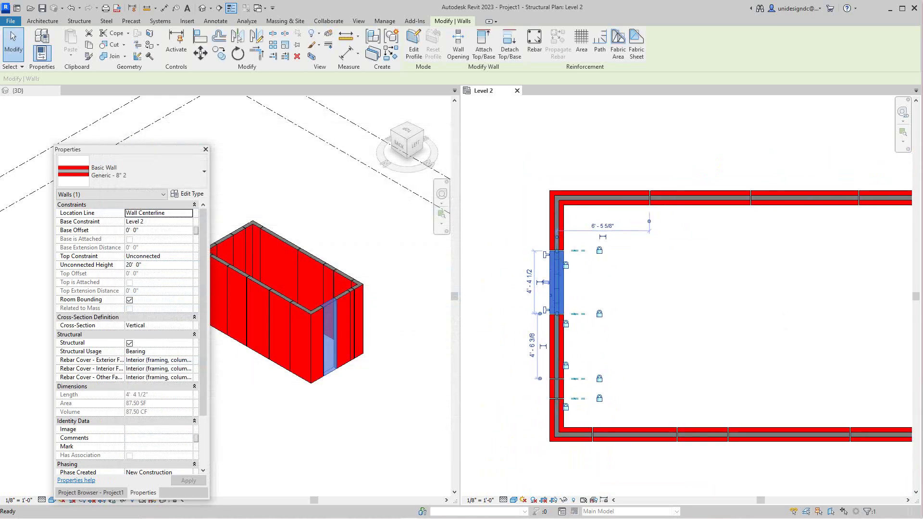
pyautogui.scroll(3, 548, 252)
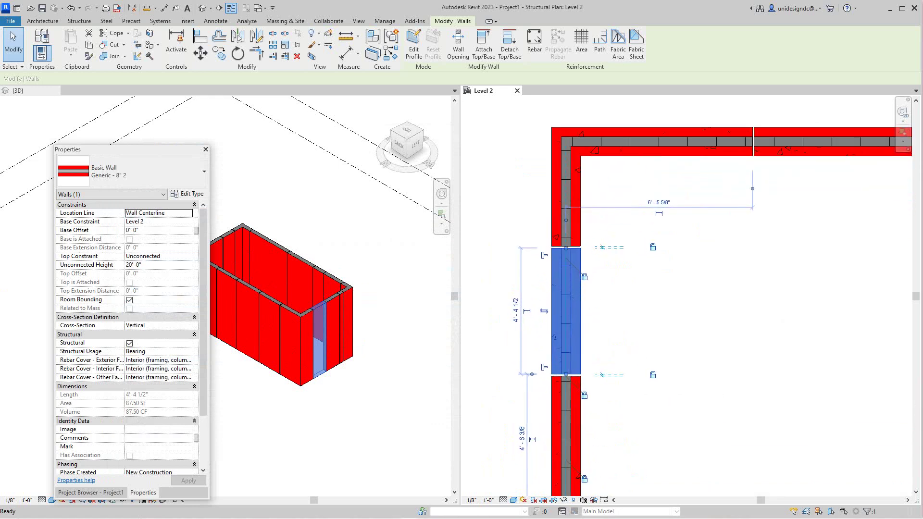
pyautogui.scroll(-1, 557, 223)
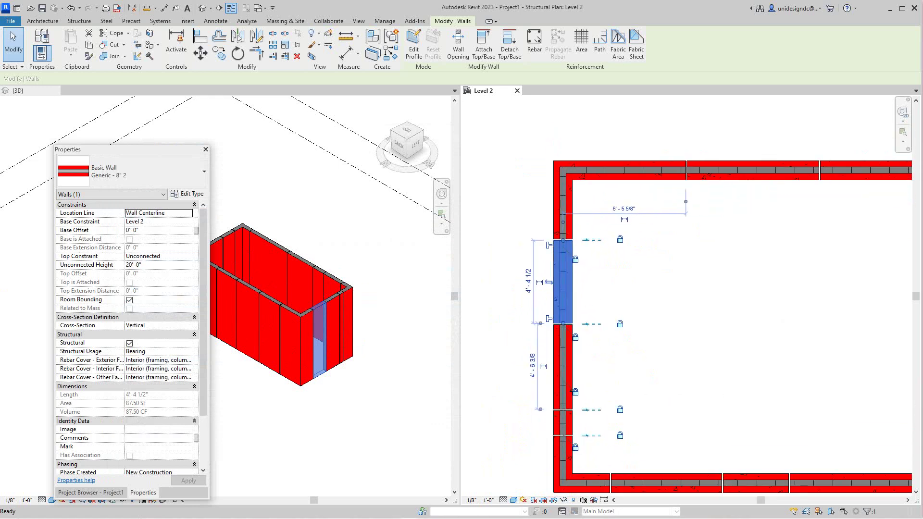
pyautogui.scroll(2, 582, 183)
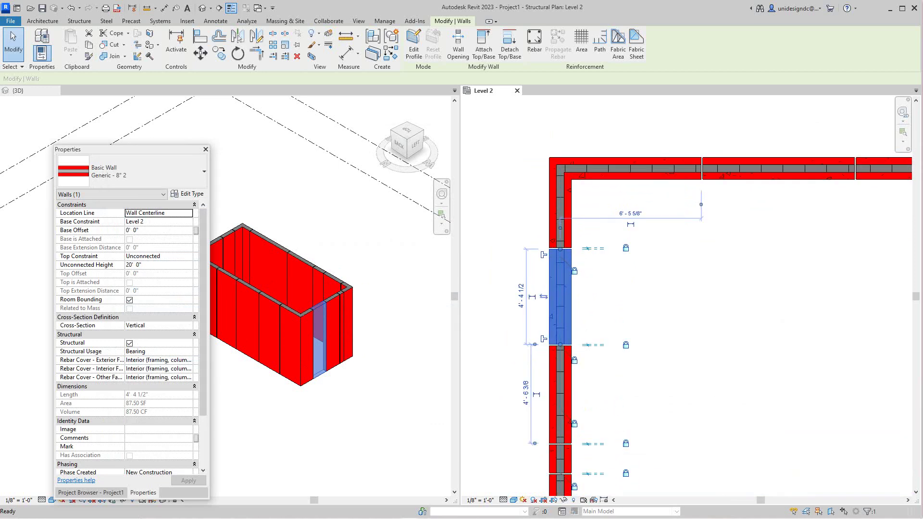
pyautogui.scroll(-1, 502, 174)
pyautogui.scroll(-1, 294, 189)
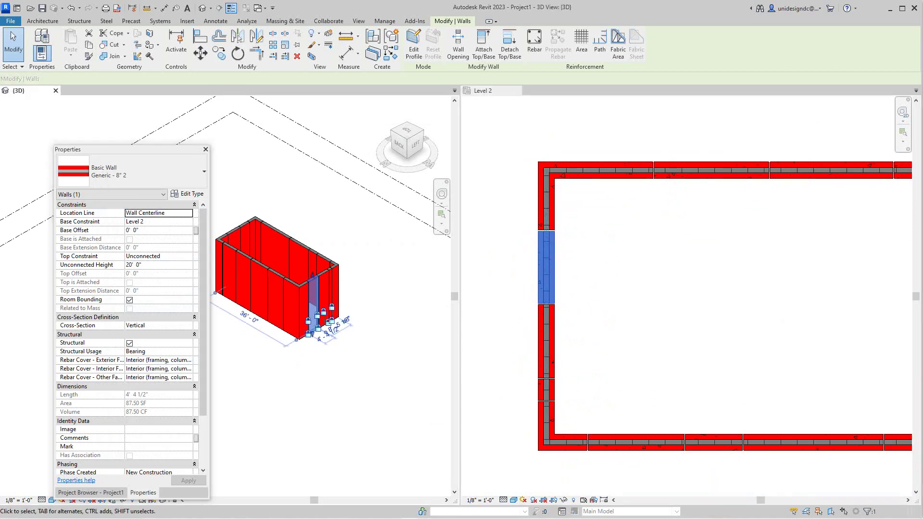
# Step: Add area reinforcement to the long wall's corner panel in 3D, accepting the rebar shape settings and sketching a rectangular boundary about 7' by 20'
pyautogui.click(79, 21)
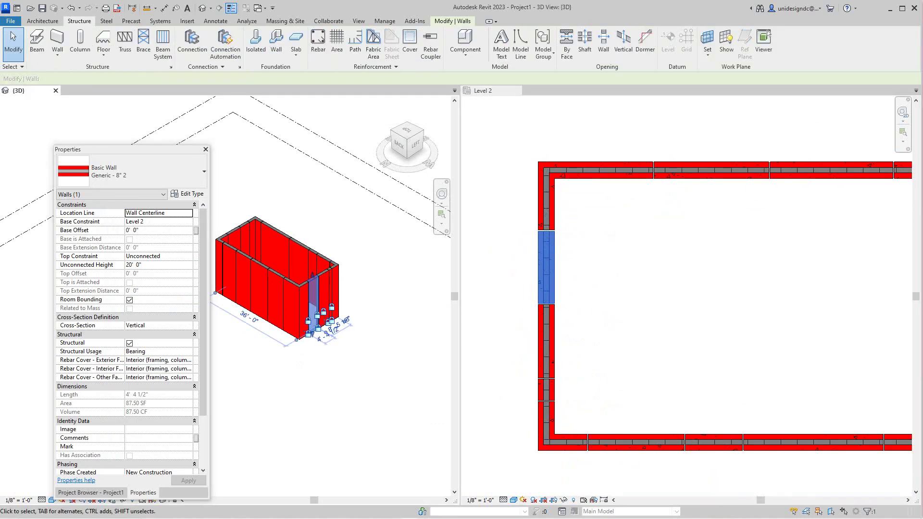
pyautogui.click(337, 43)
pyautogui.scroll(3, 287, 309)
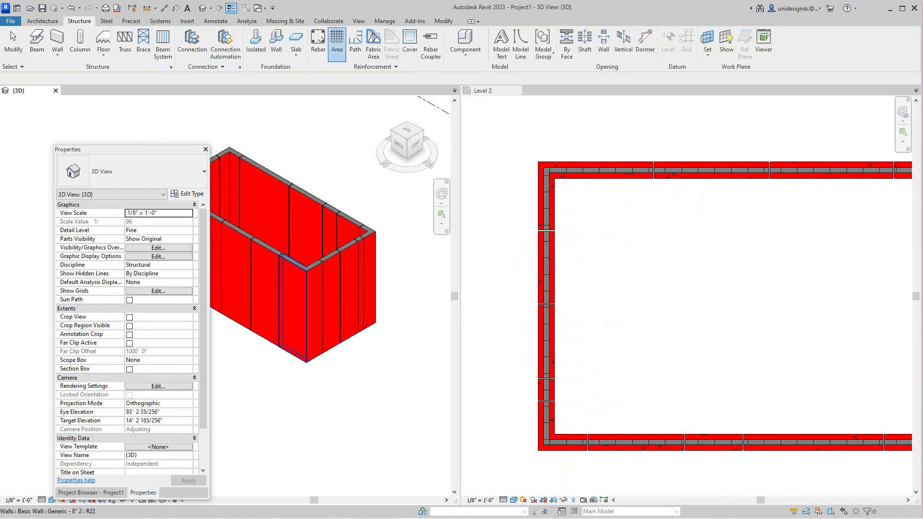
pyautogui.click(286, 309)
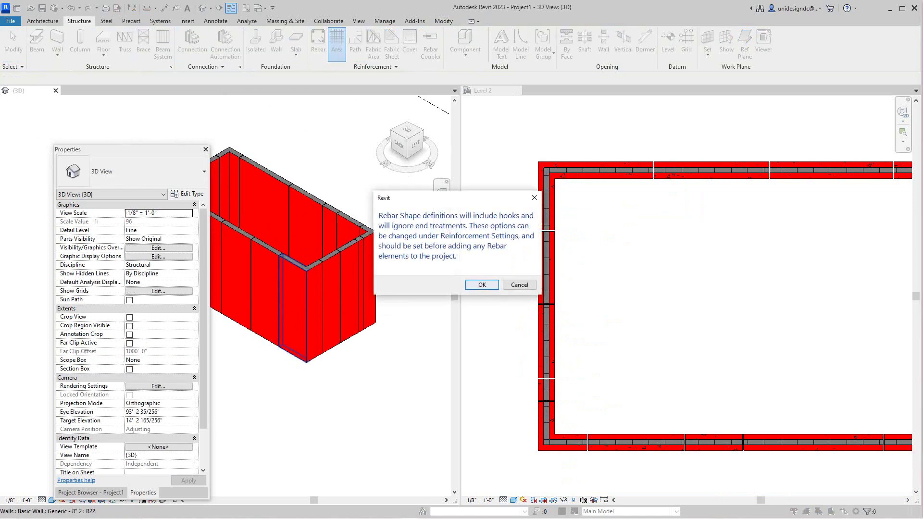
pyautogui.click(481, 284)
pyautogui.scroll(2, 288, 255)
pyautogui.scroll(2, 271, 242)
pyautogui.click(274, 251)
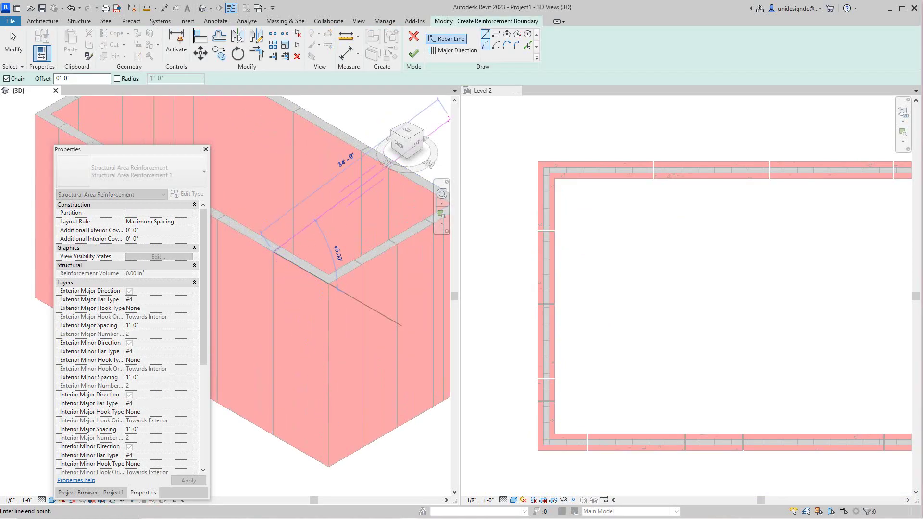
pyautogui.press('Escape')
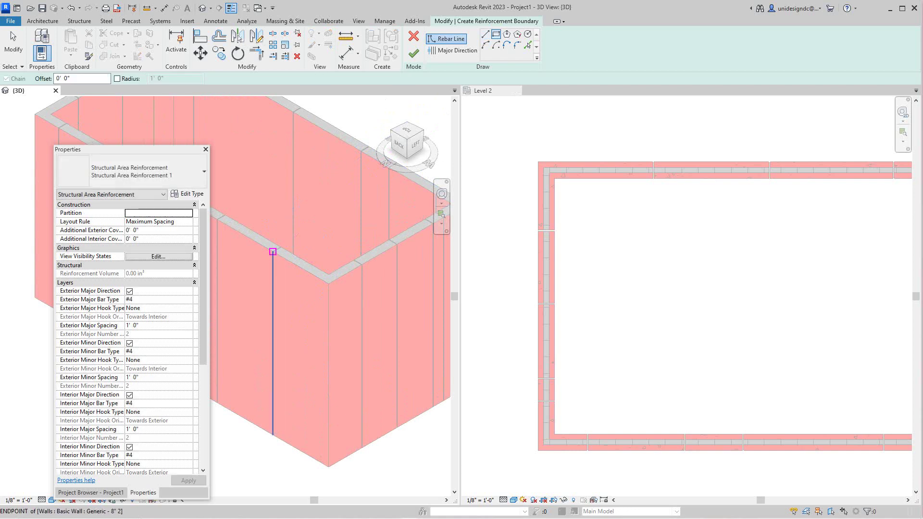
pyautogui.click(273, 251)
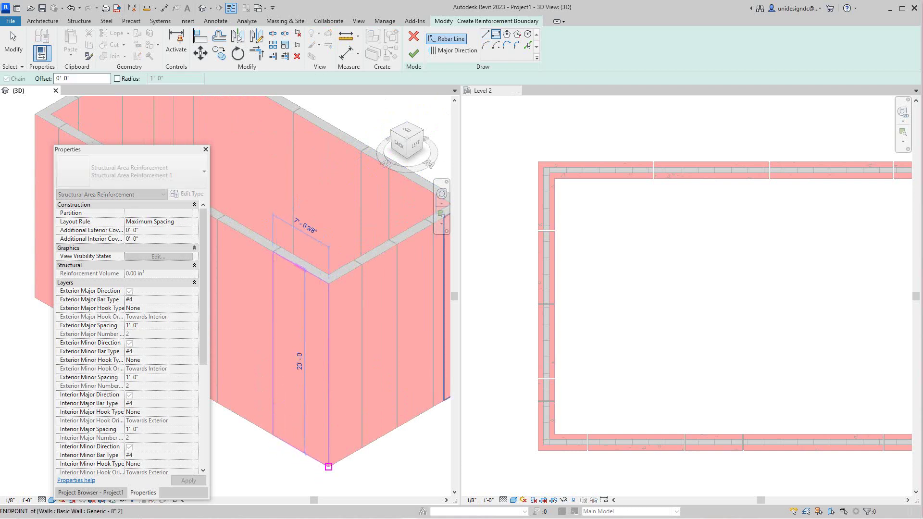
pyautogui.click(329, 466)
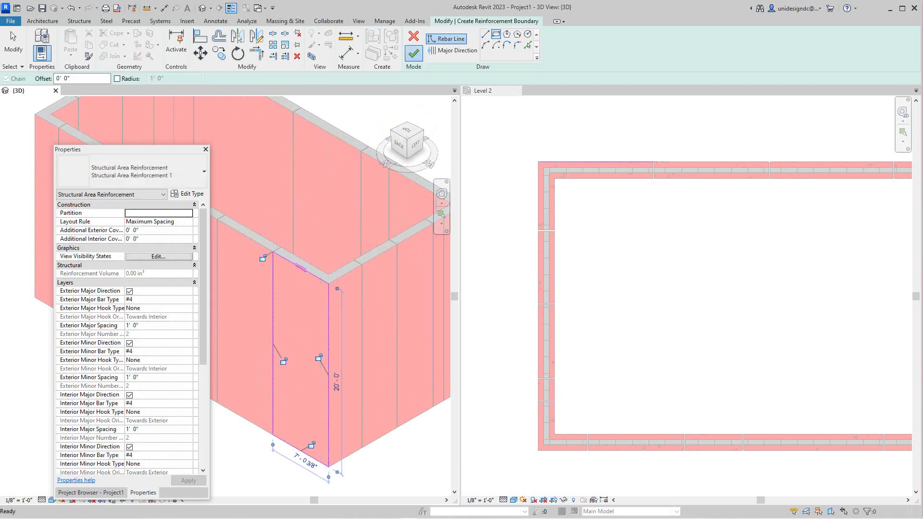
pyautogui.click(414, 53)
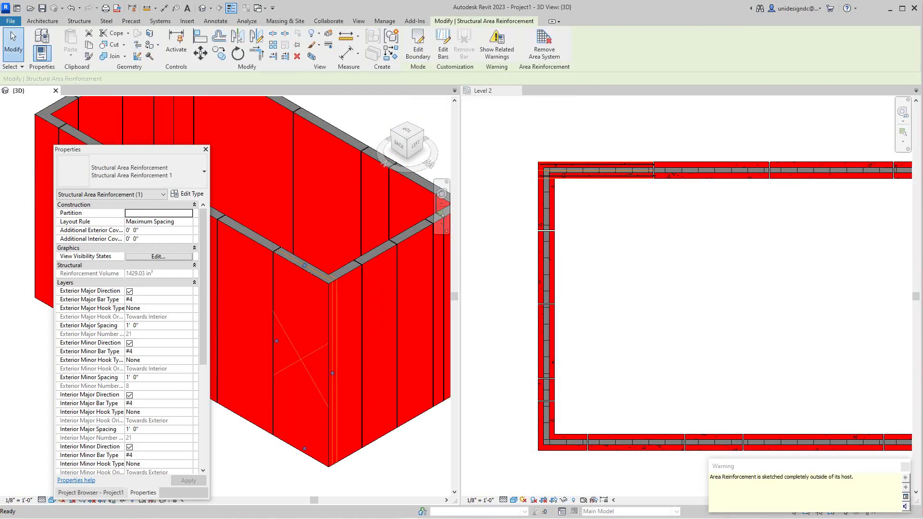
# Step: Display the 3D view as Wireframe and move the properties palette aside to inspect the corner panel's rebar grid
pyautogui.click(52, 500)
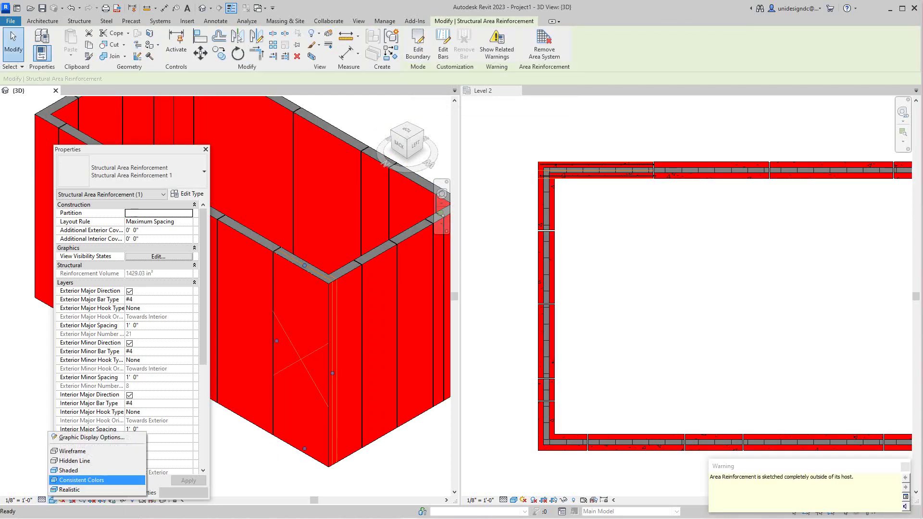
pyautogui.click(72, 451)
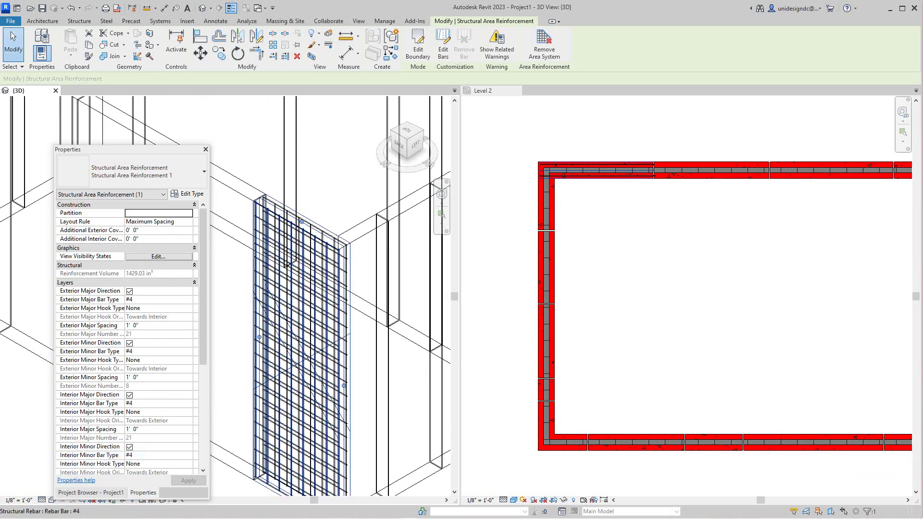
pyautogui.scroll(-3, 345, 333)
pyautogui.scroll(-2, 475, 342)
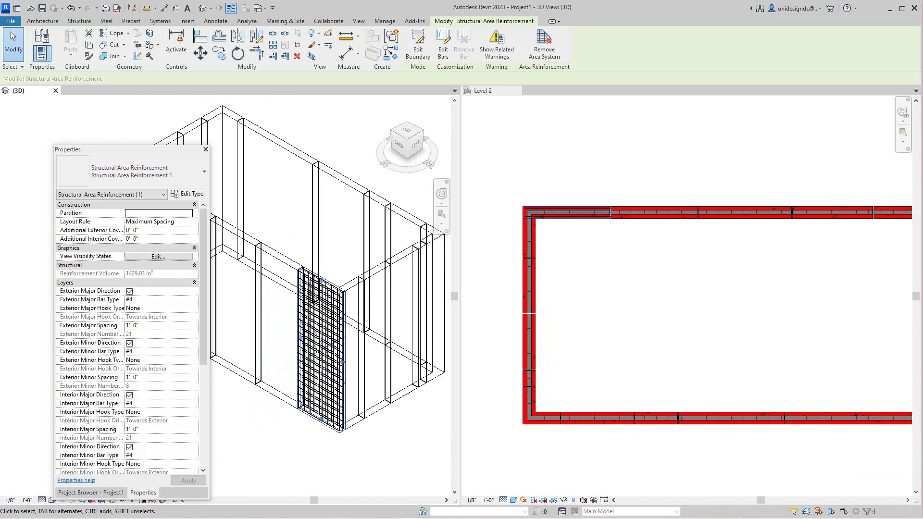
pyautogui.scroll(-1, 633, 359)
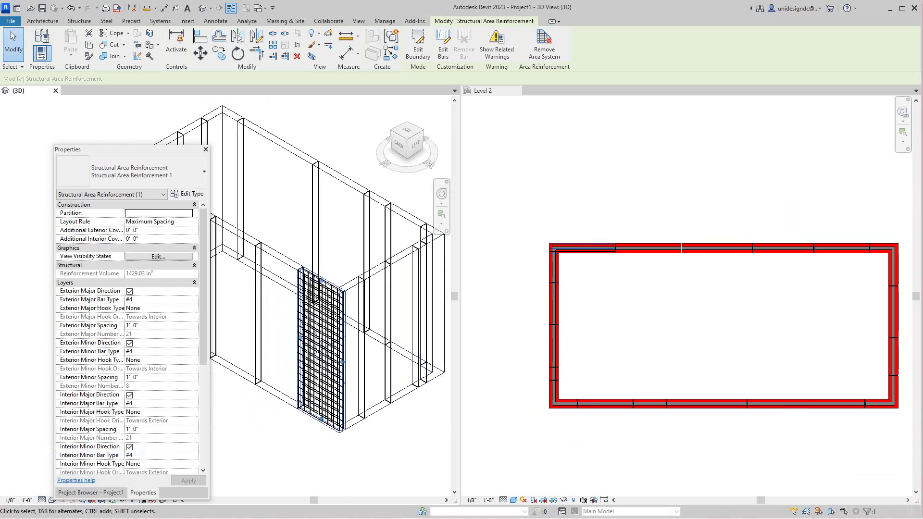
pyautogui.moveTo(120, 149); pyautogui.dragTo(53, 105)
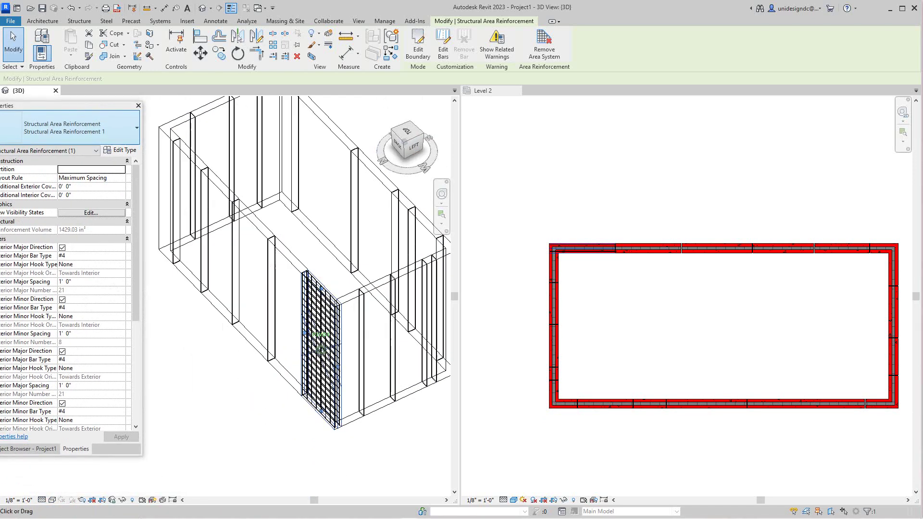